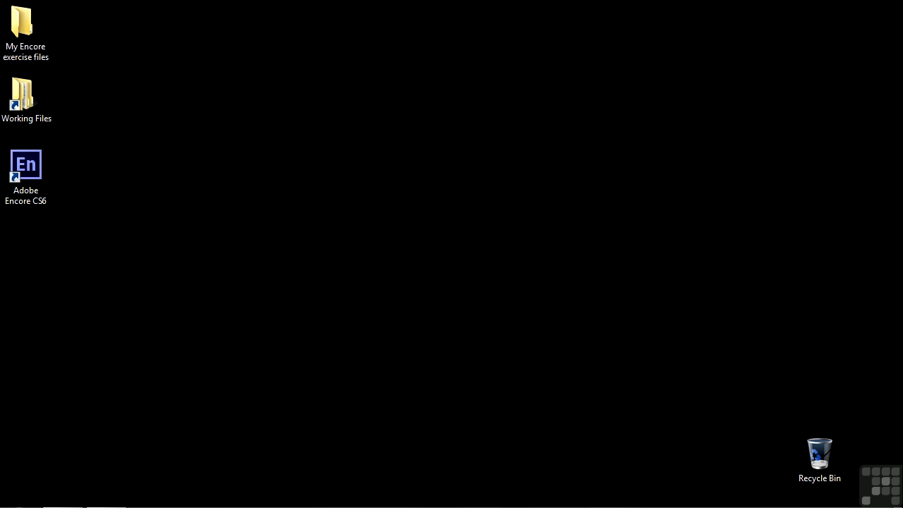
Launch Adobe Encore CS6 from its desktop shortcut.
double_click(25, 166)
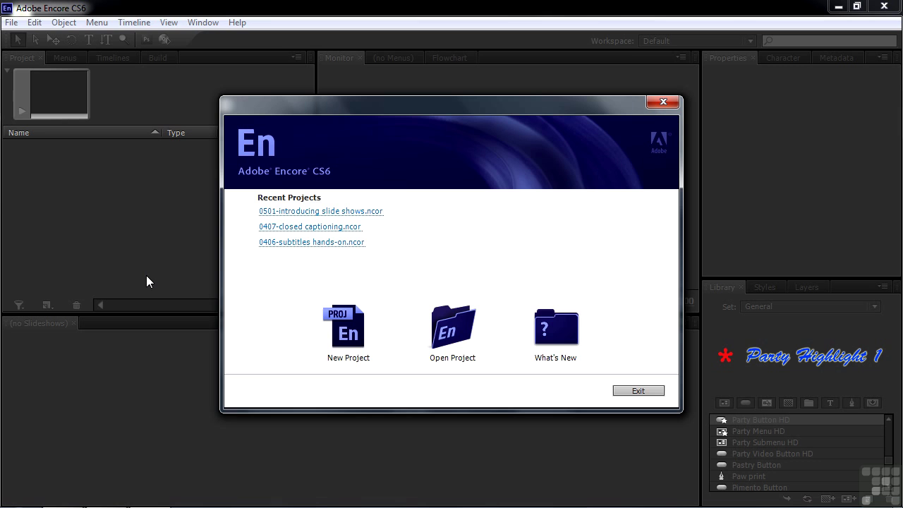
Create a new DVD/NTSC project named 'New slide shows'.
click(341, 328)
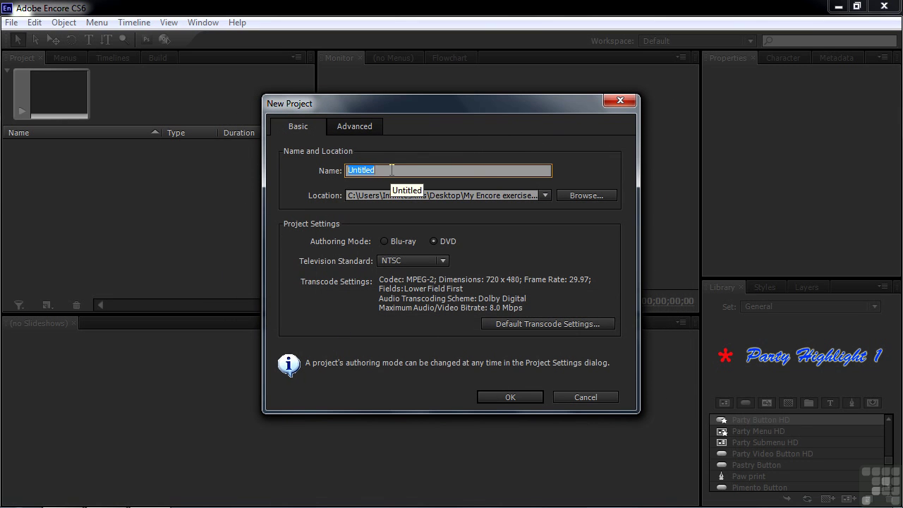
text(New slid)
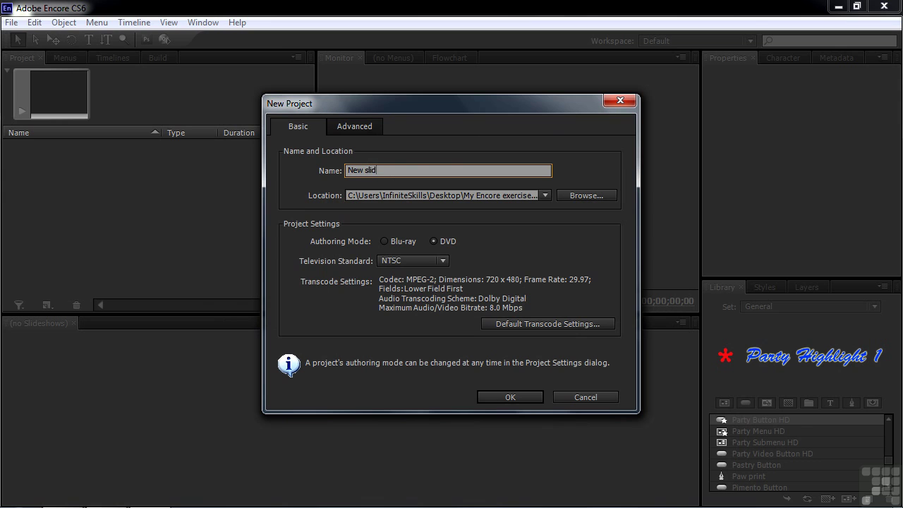
text(e shows)
click(515, 396)
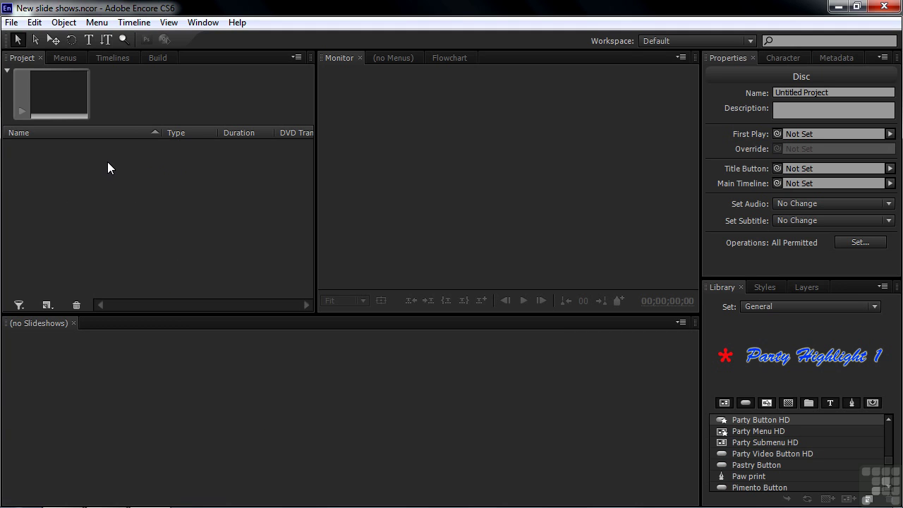
Import every production stills image, Behind the Scenes.JPG through Wardrobe Prep.JPG, from PartyLife assets.
double_click(95, 200)
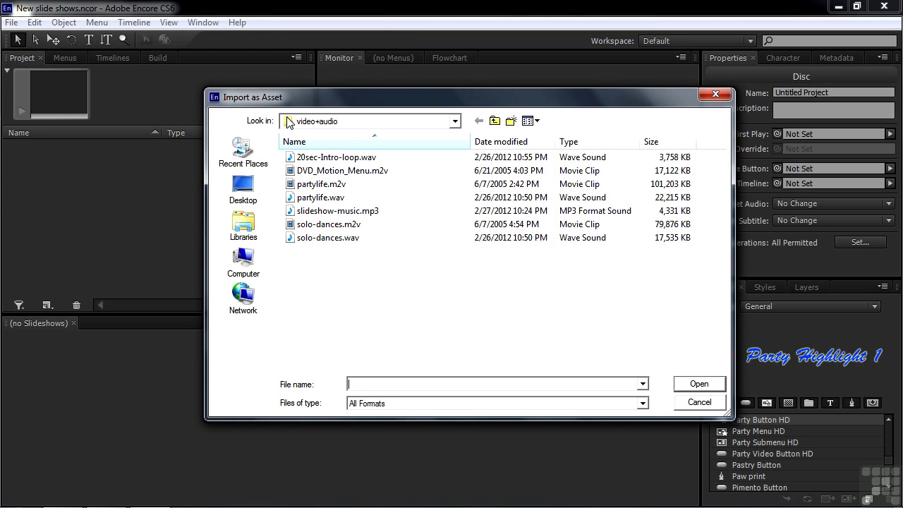
click(495, 122)
click(495, 121)
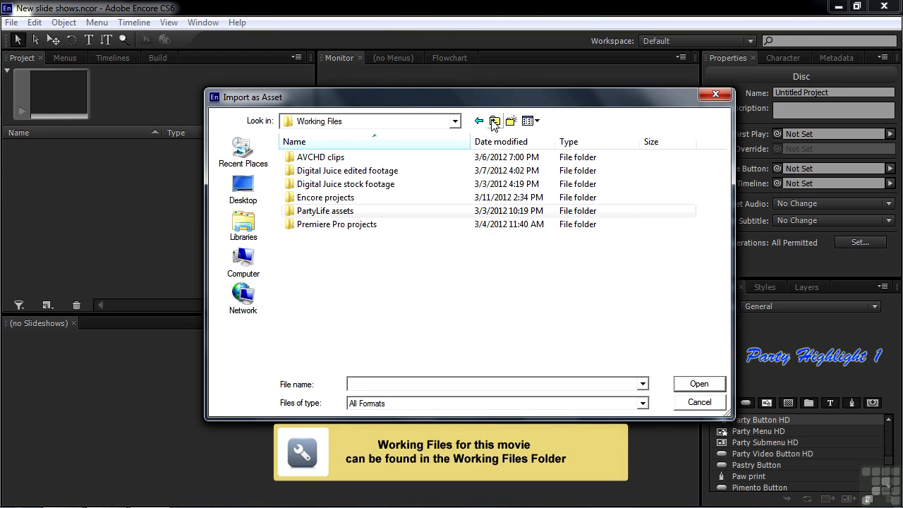
double_click(295, 213)
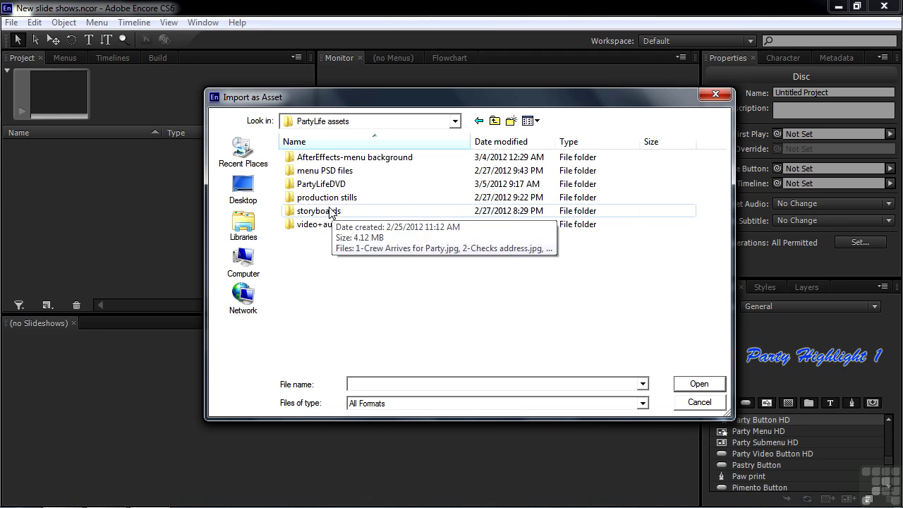
double_click(292, 201)
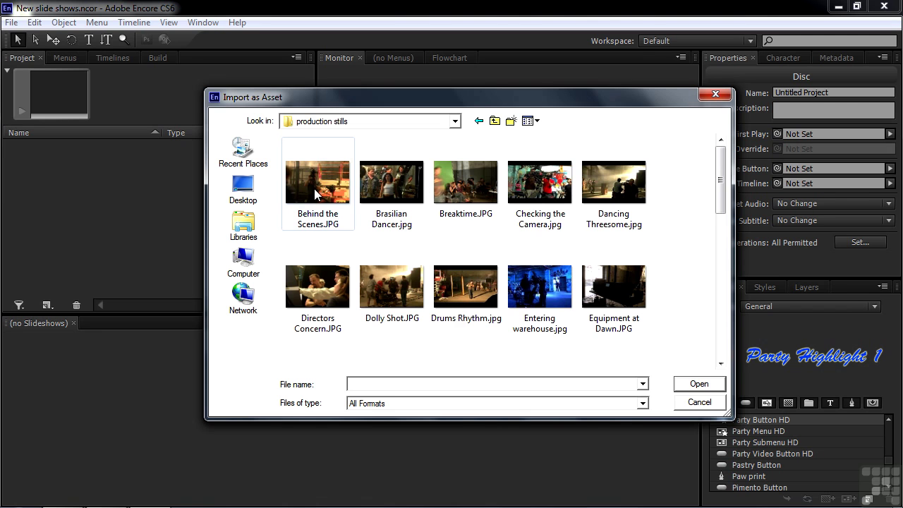
click(315, 178)
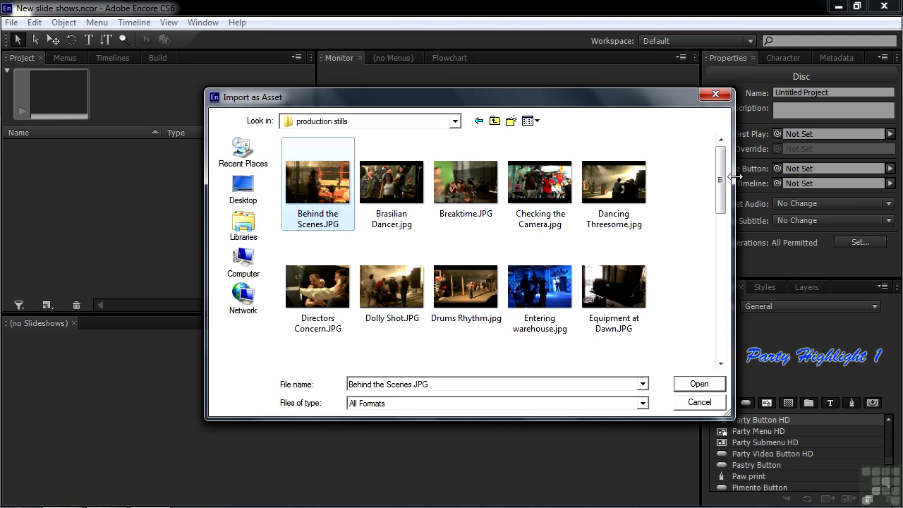
drag(721, 182, 731, 329)
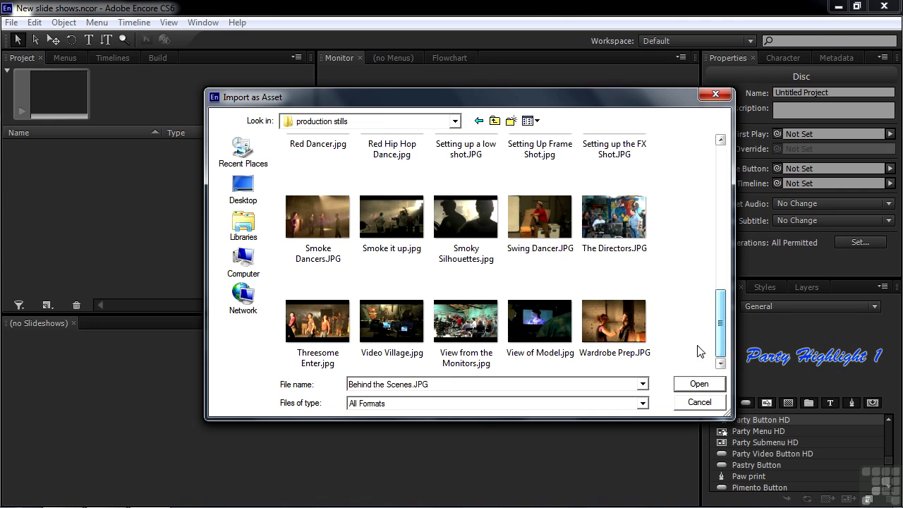
shift+click(640, 329)
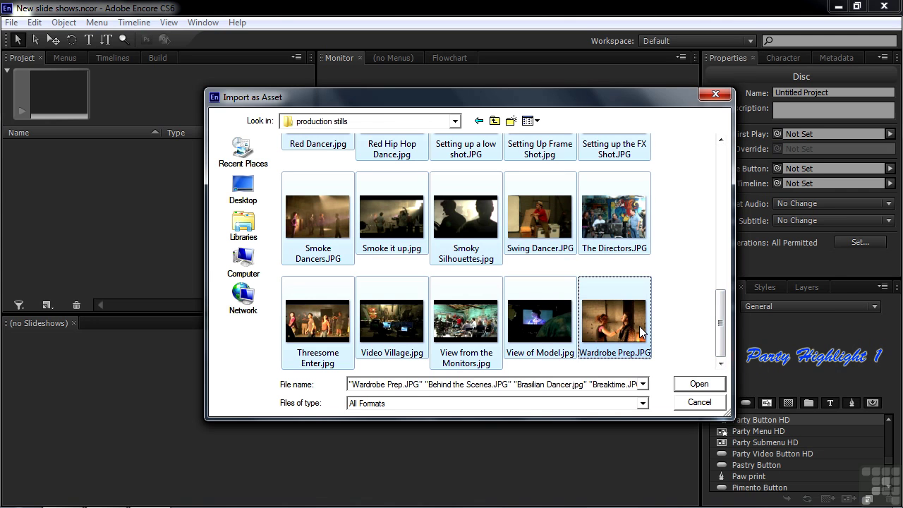
click(695, 384)
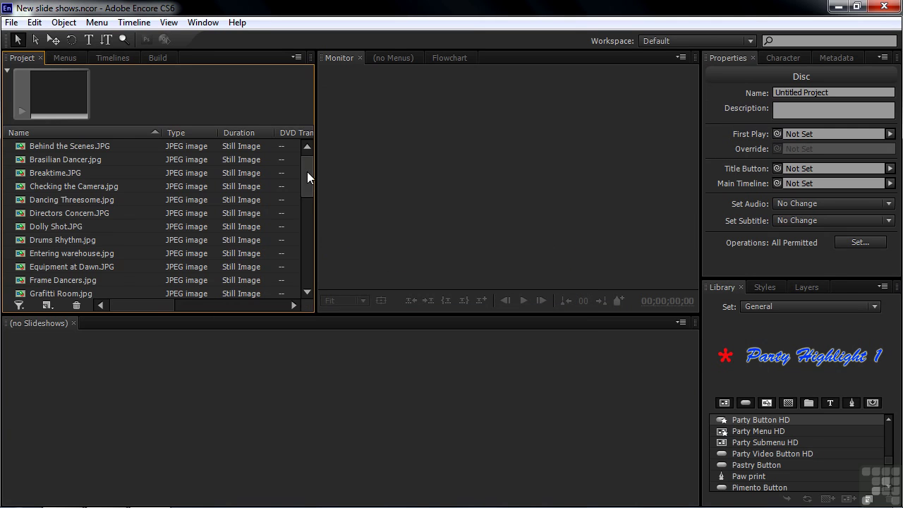
Preview the Behind the Scenes, Brasilian Dancer and Breaktime image assets.
drag(307, 176, 120, 149)
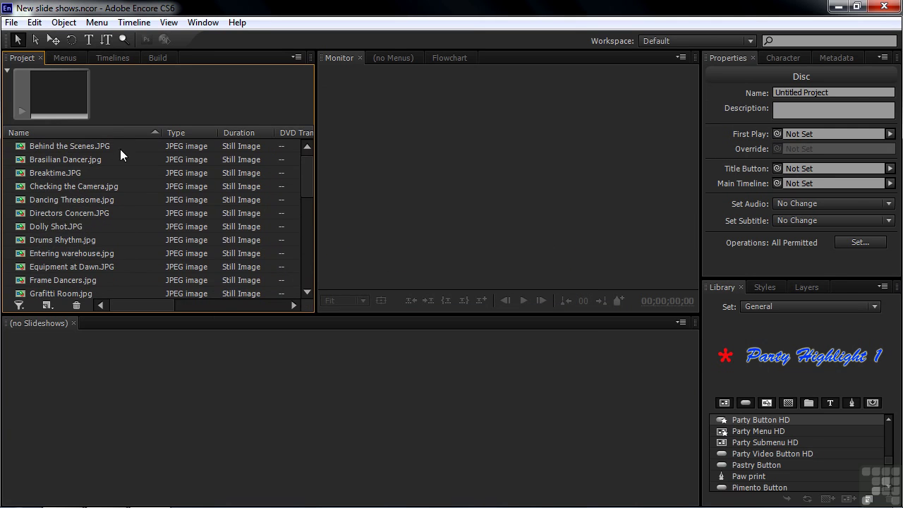
click(17, 147)
click(19, 161)
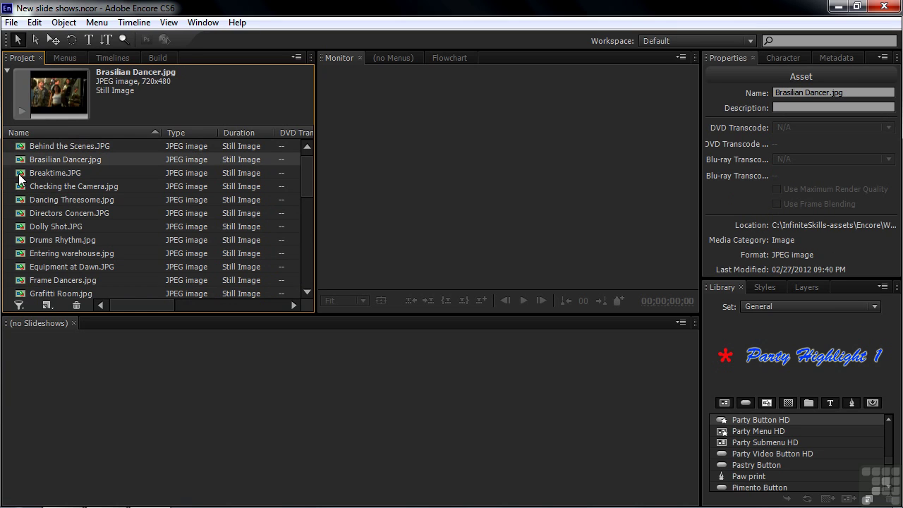
click(20, 174)
click(22, 146)
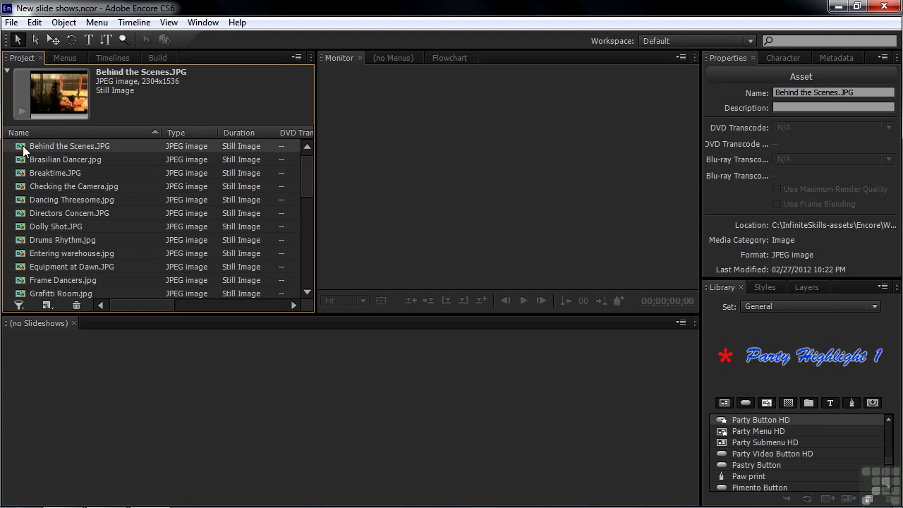
Create a new project folder named 'Production Stills Slide Show'.
click(52, 305)
click(72, 319)
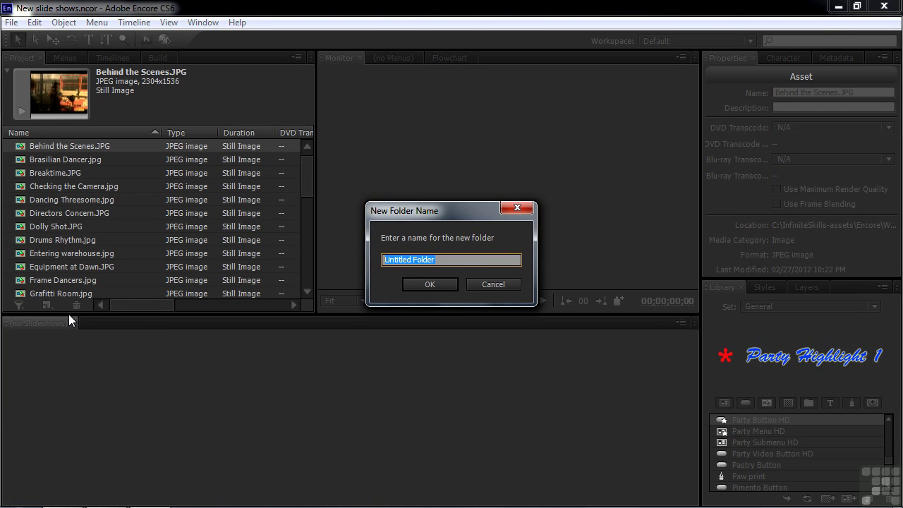
text(Production Stills Sl)
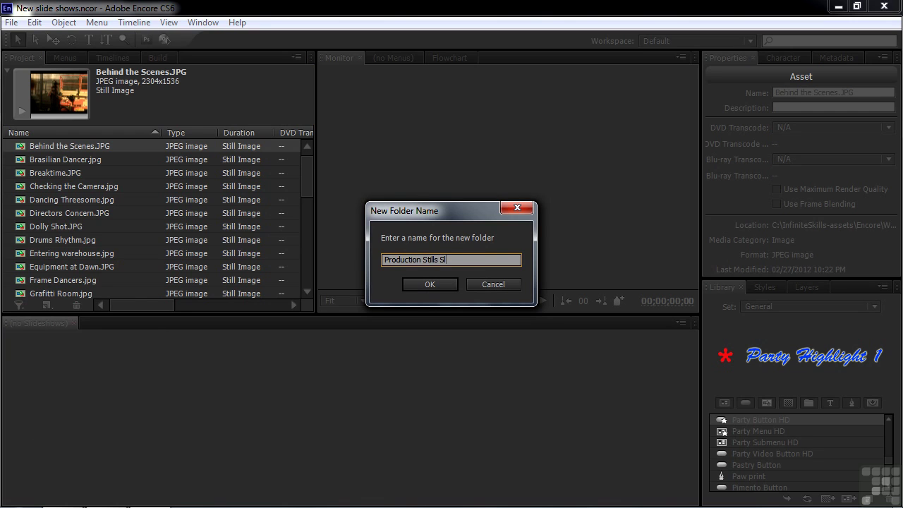
text(ide Show)
click(423, 283)
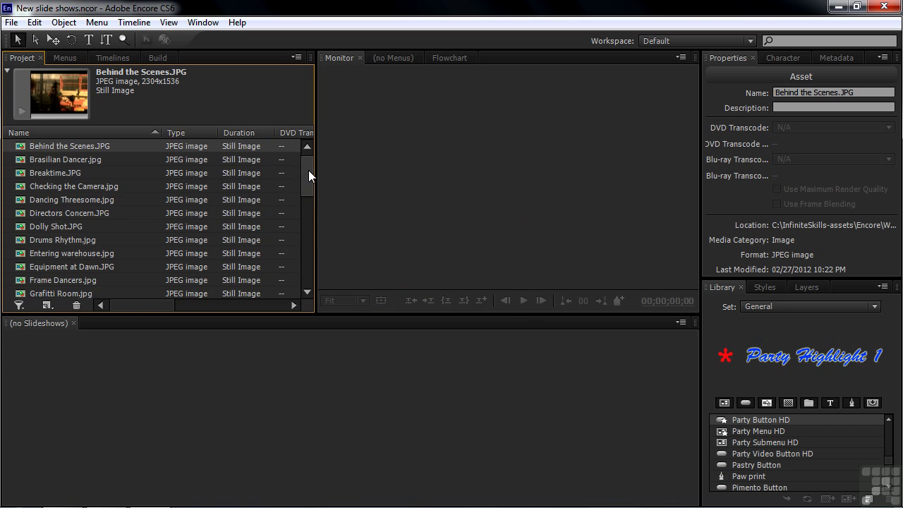
Move all 35 production still images into the Production Stills Slide Show folder.
drag(309, 170, 311, 283)
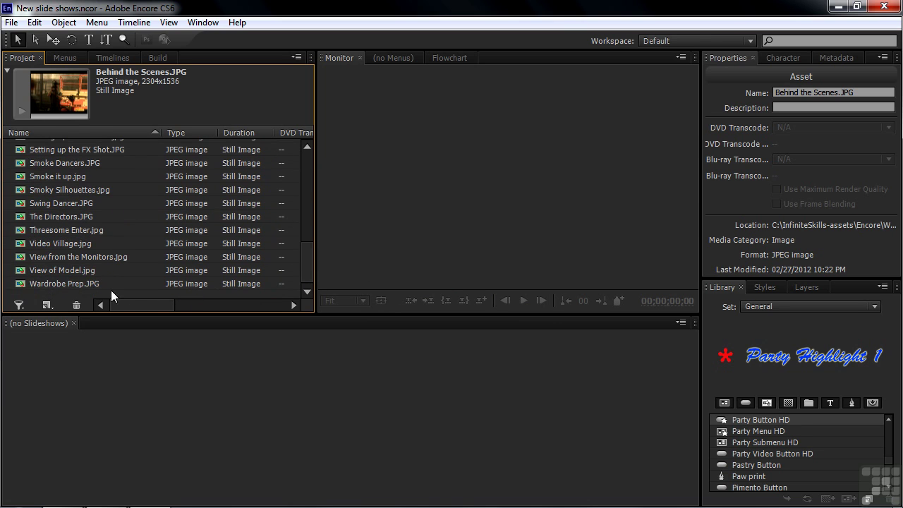
shift+click(21, 286)
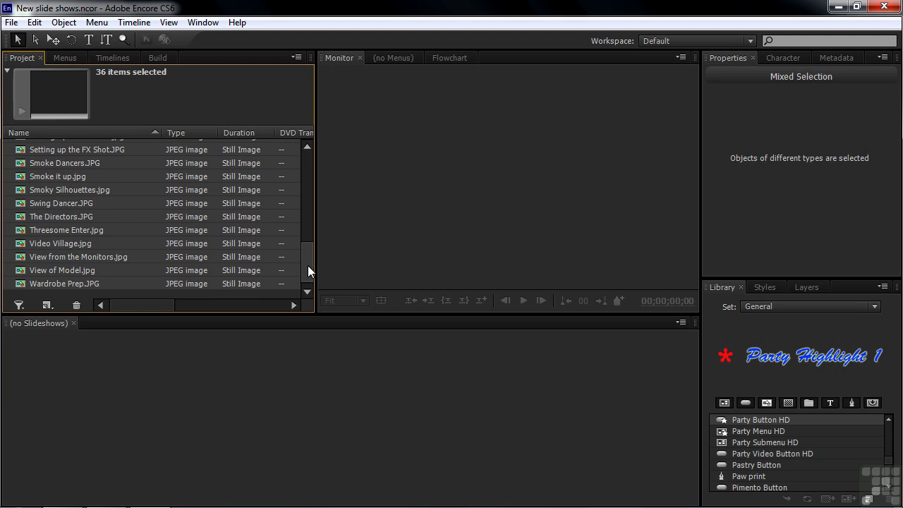
drag(307, 266, 306, 232)
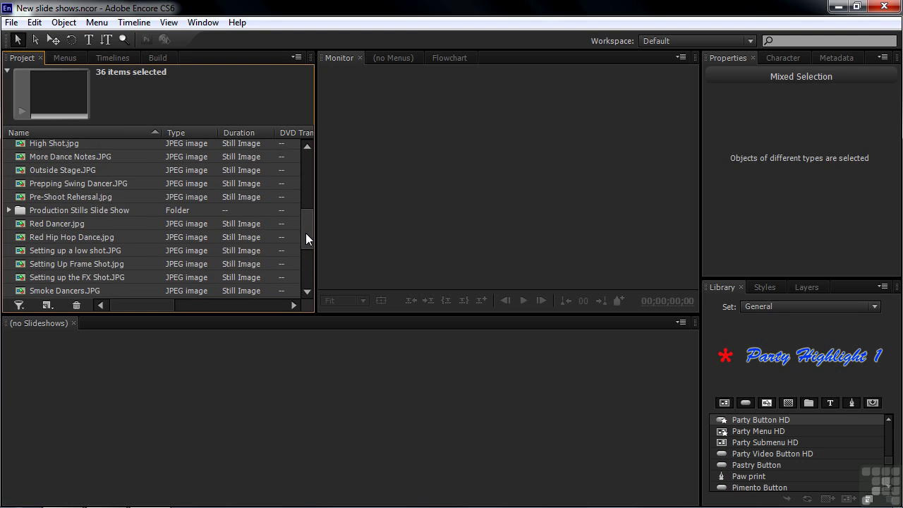
drag(22, 200, 26, 209)
ctrl+click(38, 211)
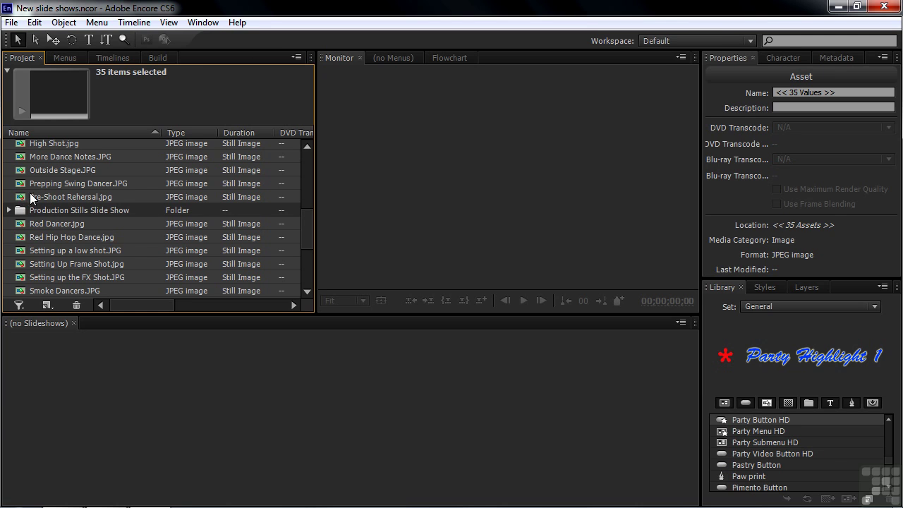
drag(42, 195, 45, 208)
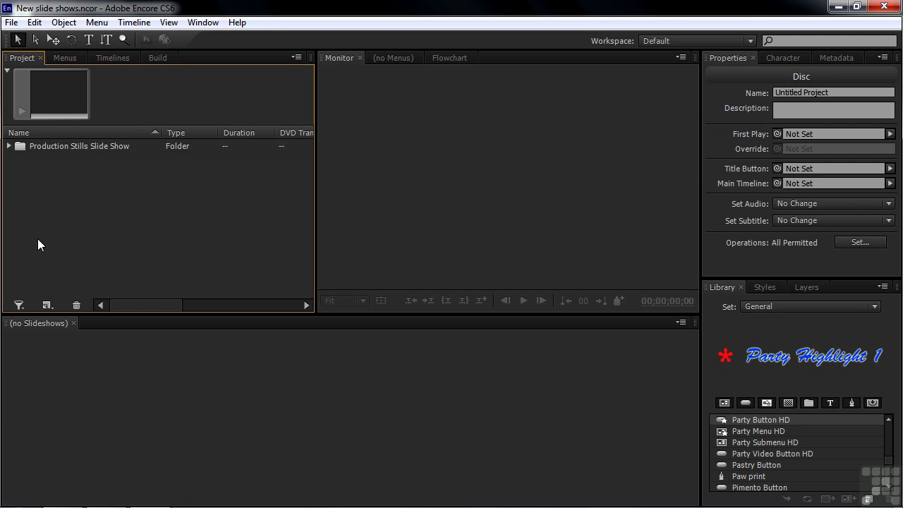
Create a slideshow from all 35 images in the Production Stills Slide Show folder.
click(10, 146)
click(9, 146)
click(9, 147)
click(37, 160)
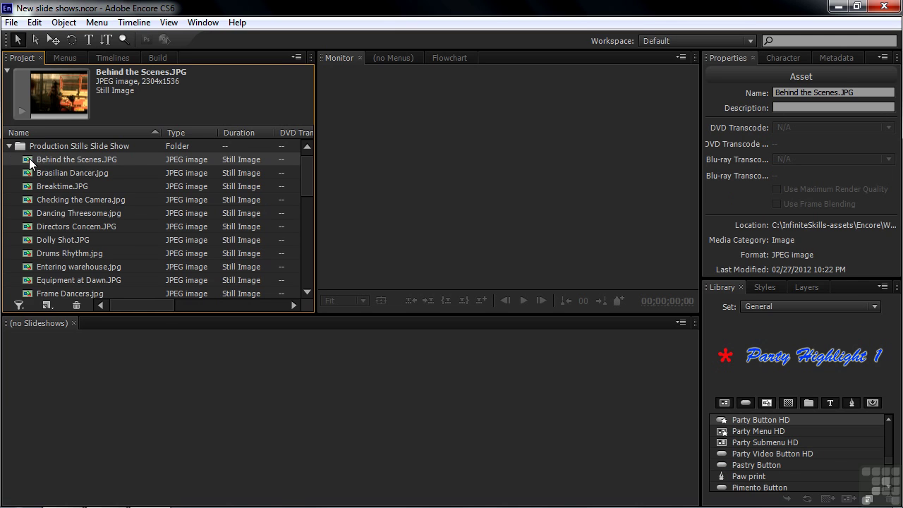
drag(301, 176, 298, 280)
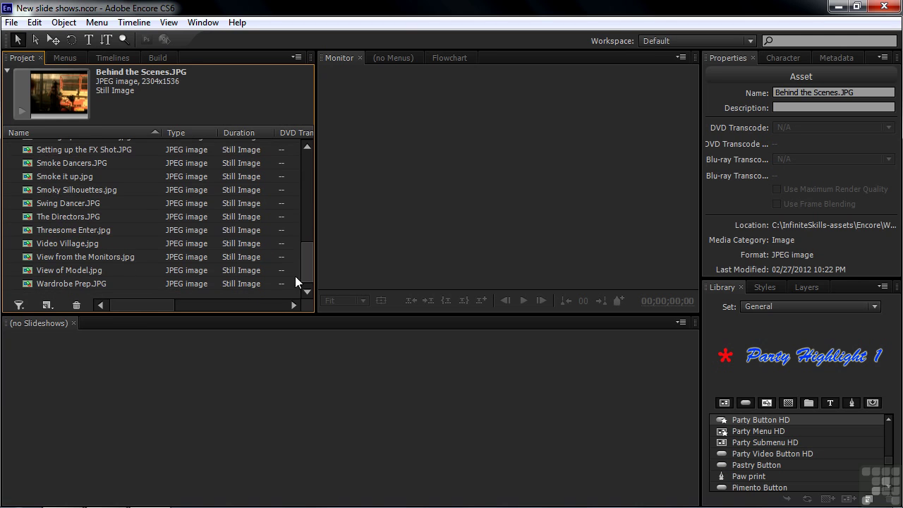
shift+click(29, 286)
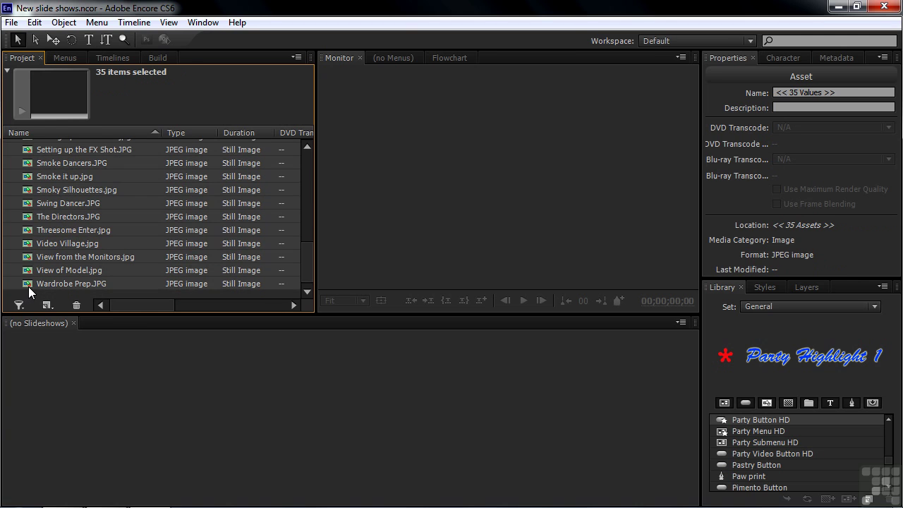
right_click(27, 178)
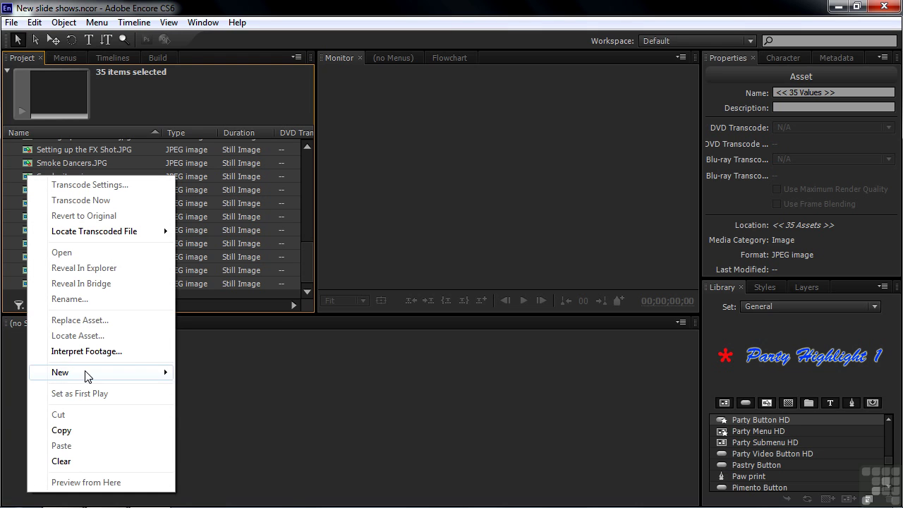
mouse_move(145, 373)
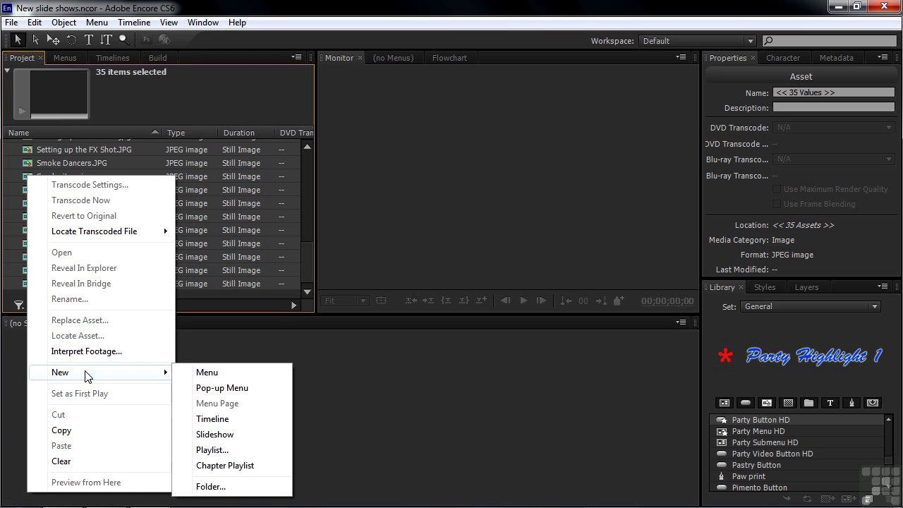
click(216, 434)
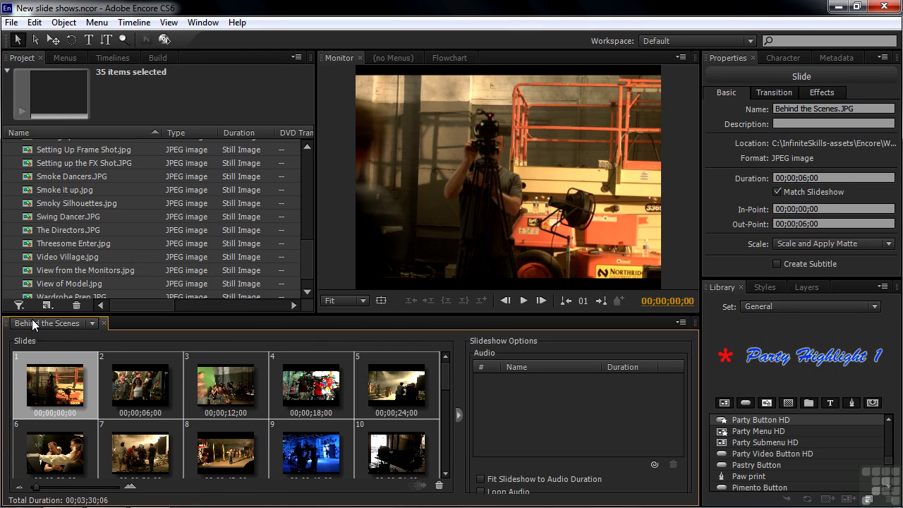
drag(310, 259, 314, 152)
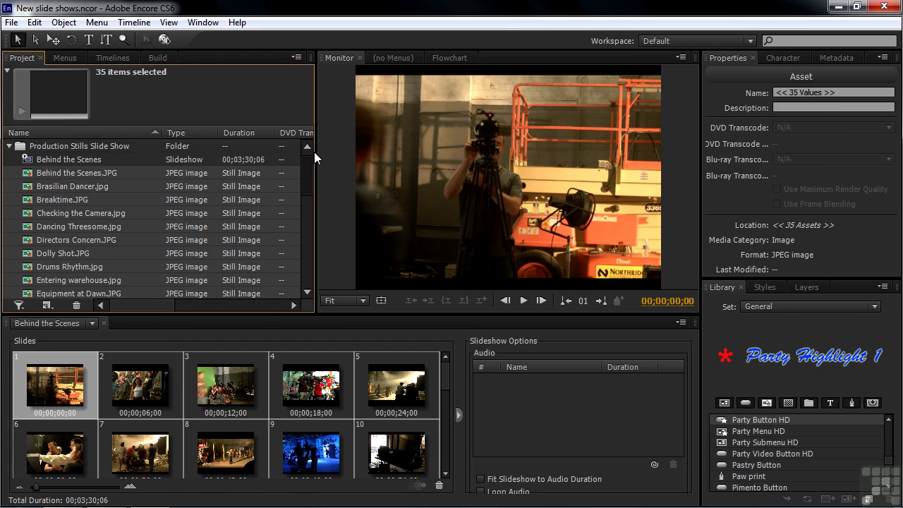
Rename the Behind the Scenes slideshow to 'Production Stills Slide Show' and keep it in Slides view.
right_click(26, 160)
click(80, 281)
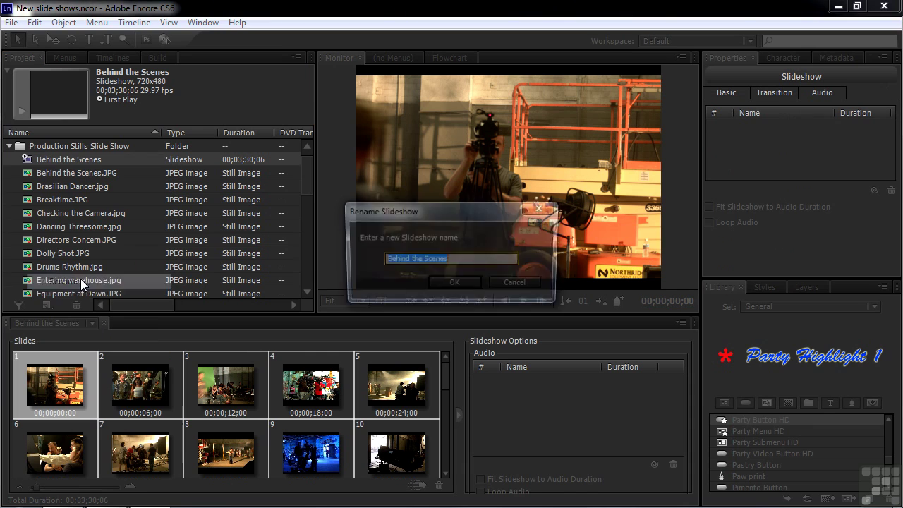
text(Prod)
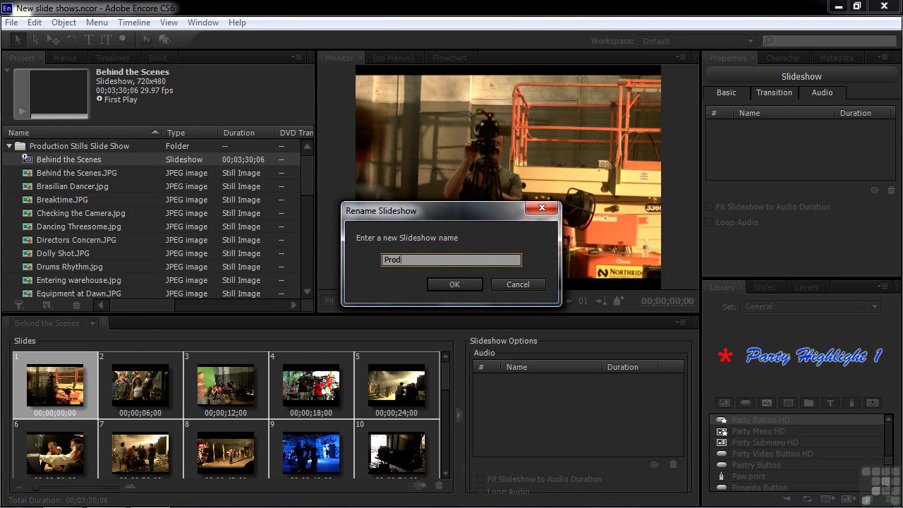
text(uction Stills Slide Show)
key(Return)
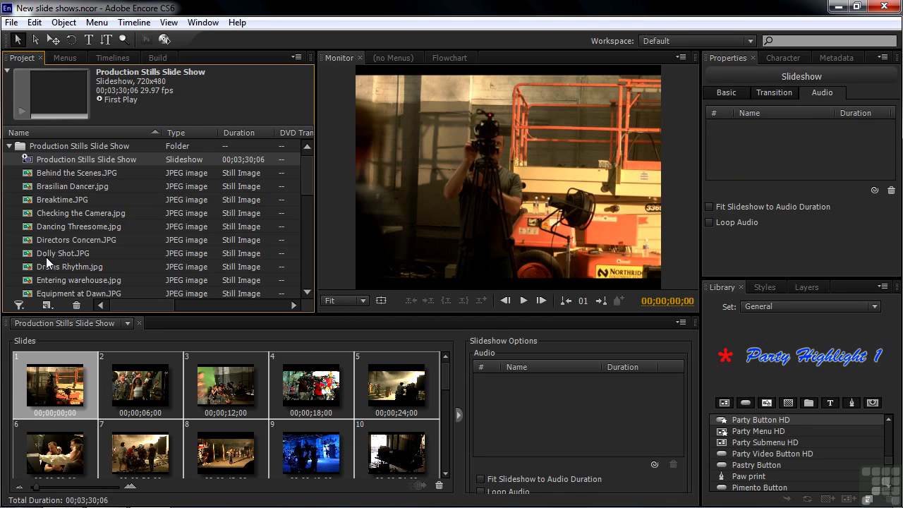
click(128, 324)
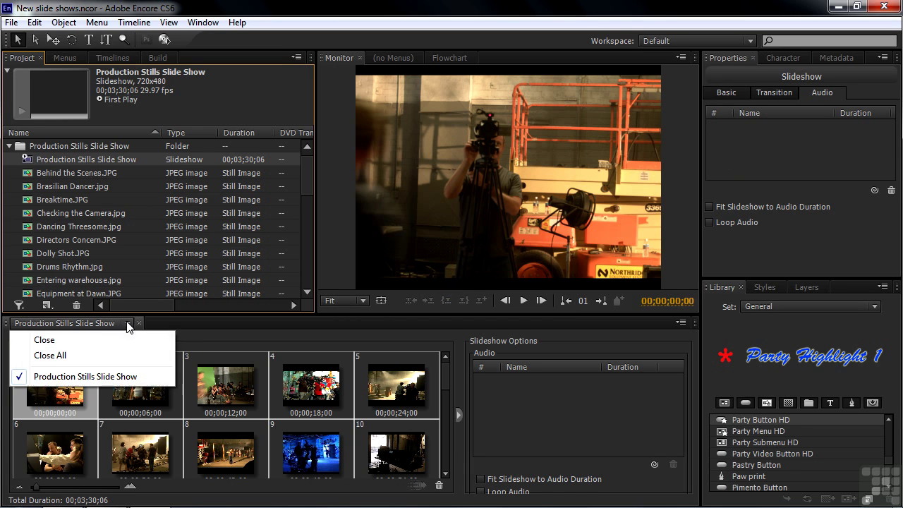
click(77, 378)
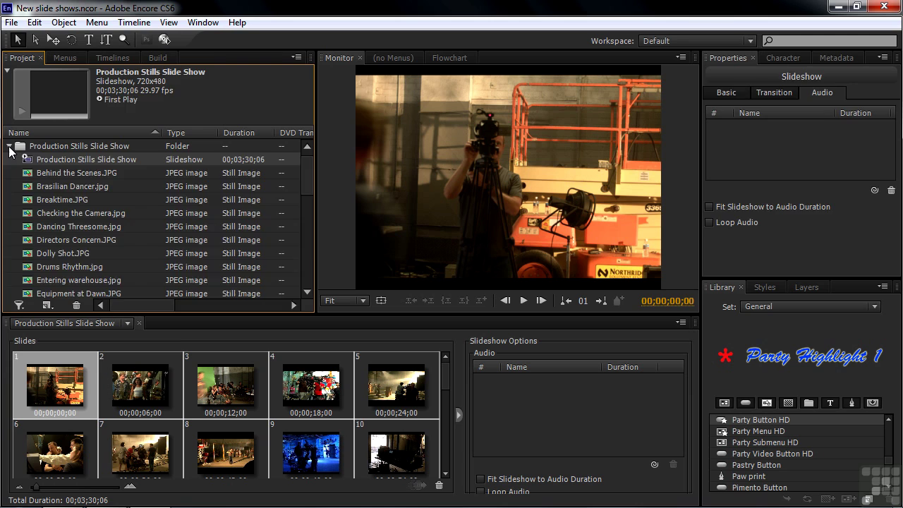
Add a 'Storyboards Slide Show' project folder and bring up its Import As options.
click(9, 147)
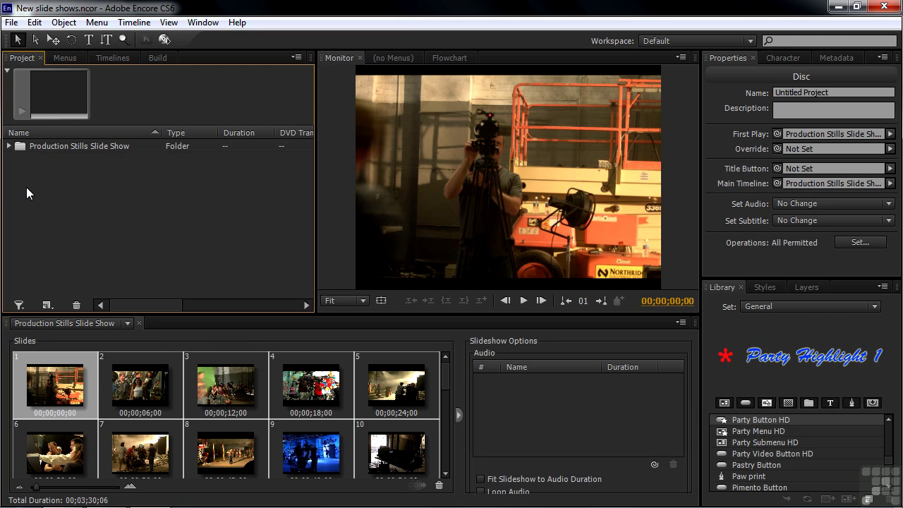
click(47, 307)
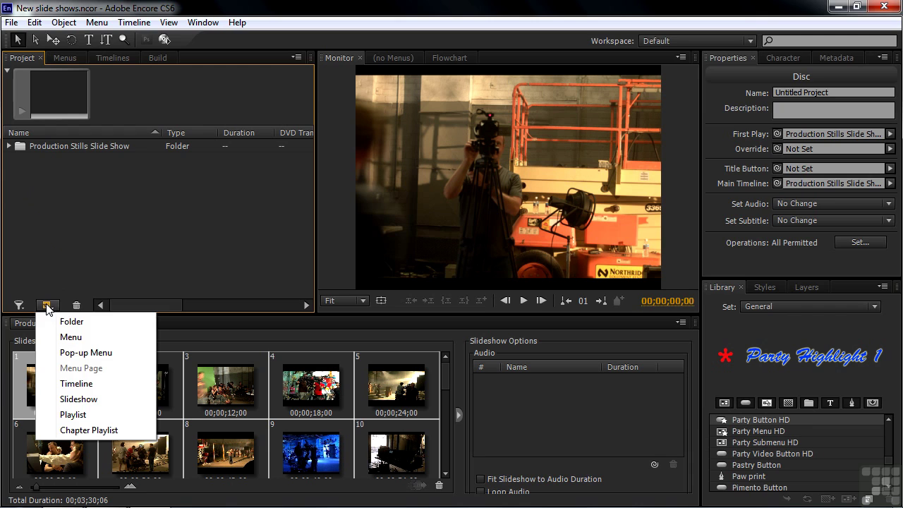
click(73, 319)
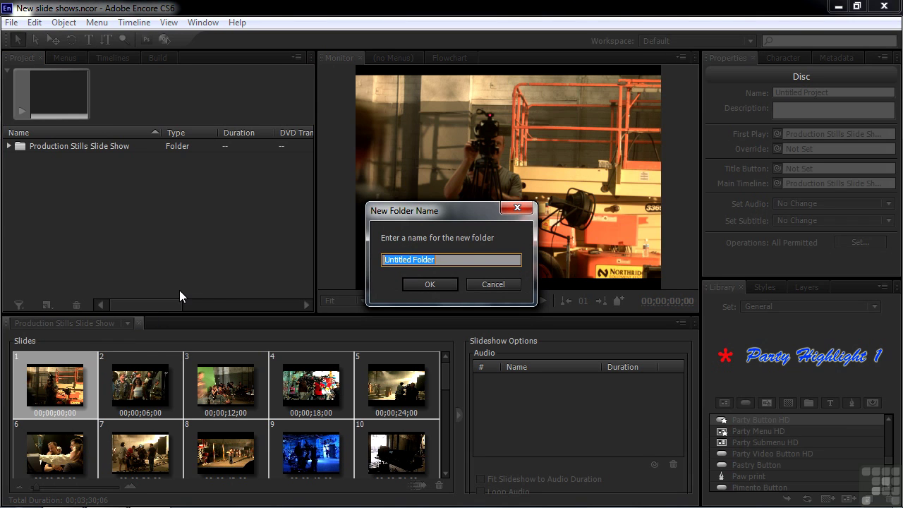
text(Storyboards Slide Show)
click(437, 285)
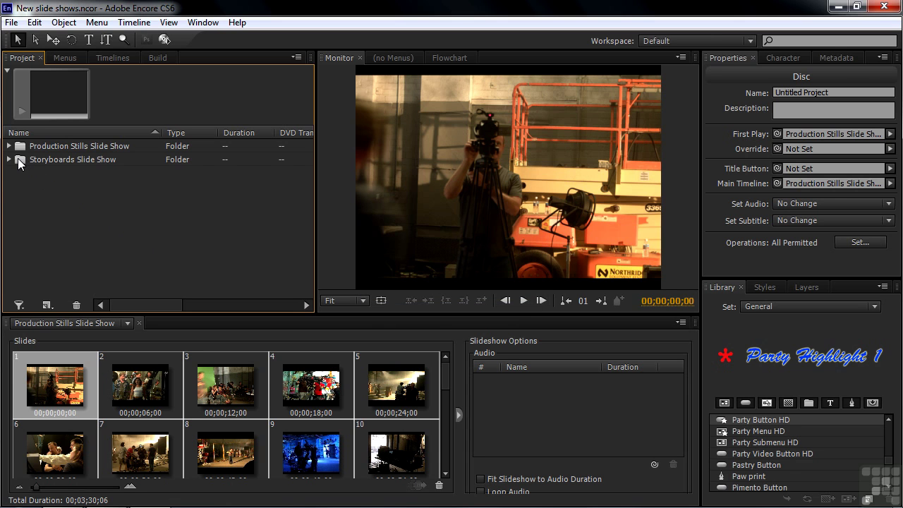
right_click(19, 163)
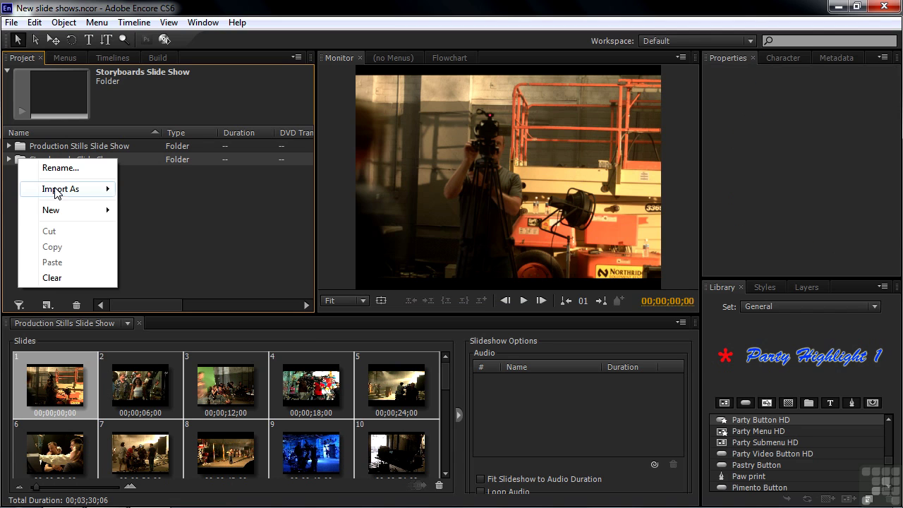
mouse_move(57, 194)
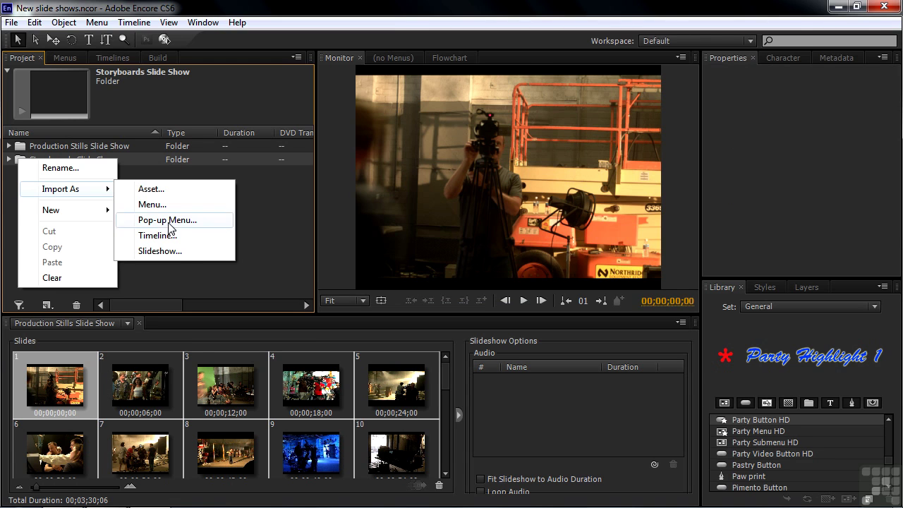
Import storyboard images 1 through 19 from the storyboards folder as a slideshow.
click(168, 251)
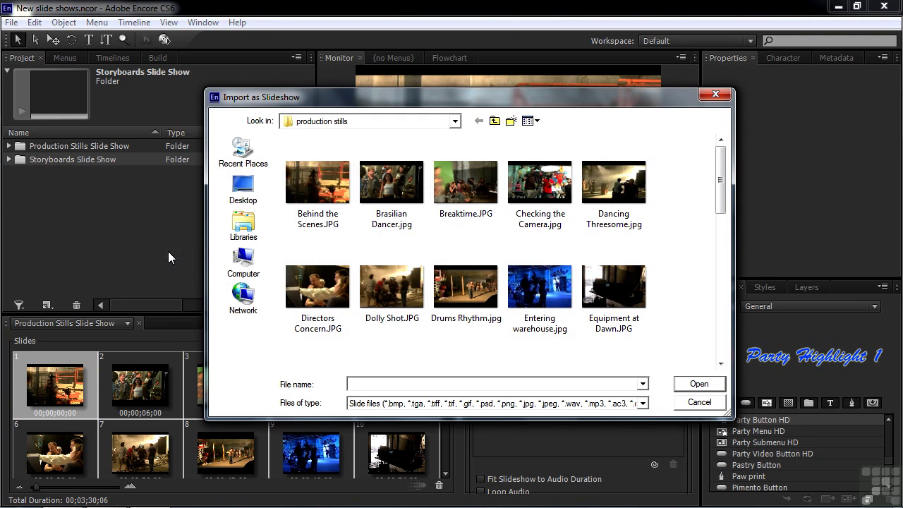
click(496, 122)
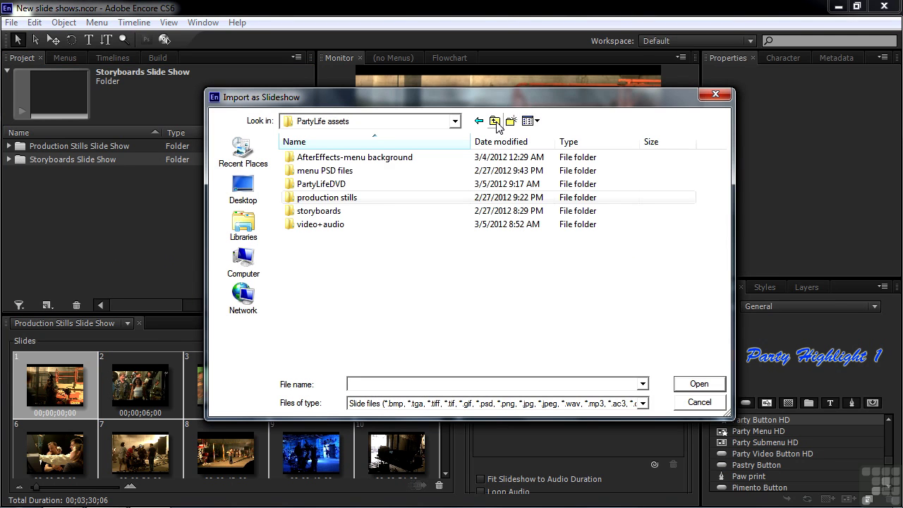
double_click(295, 210)
click(314, 201)
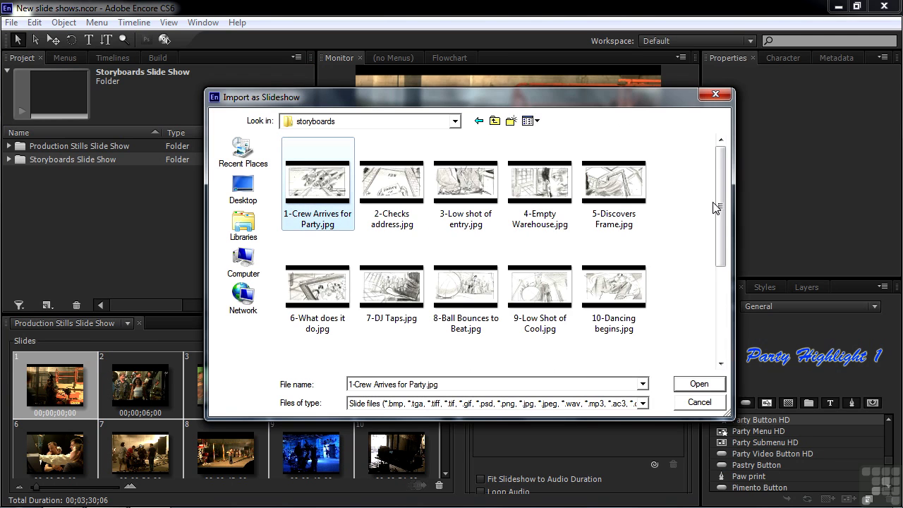
drag(722, 225, 722, 311)
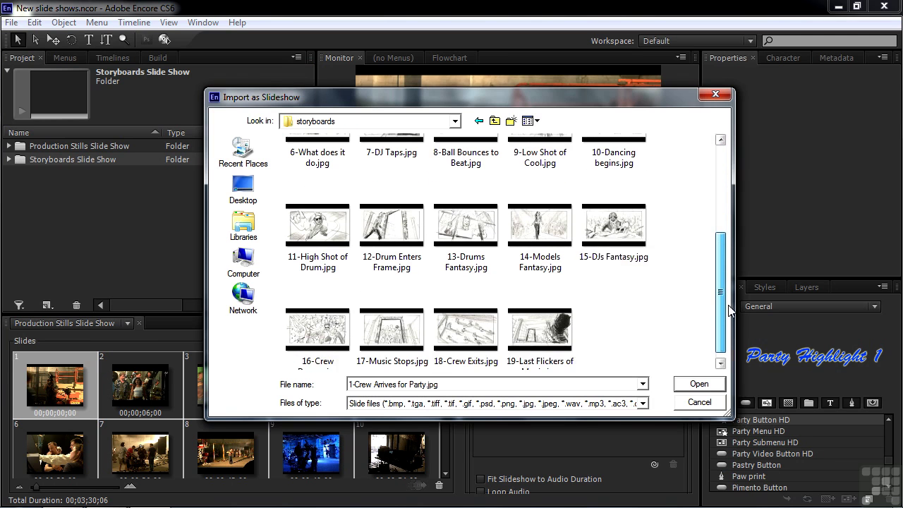
shift+click(543, 326)
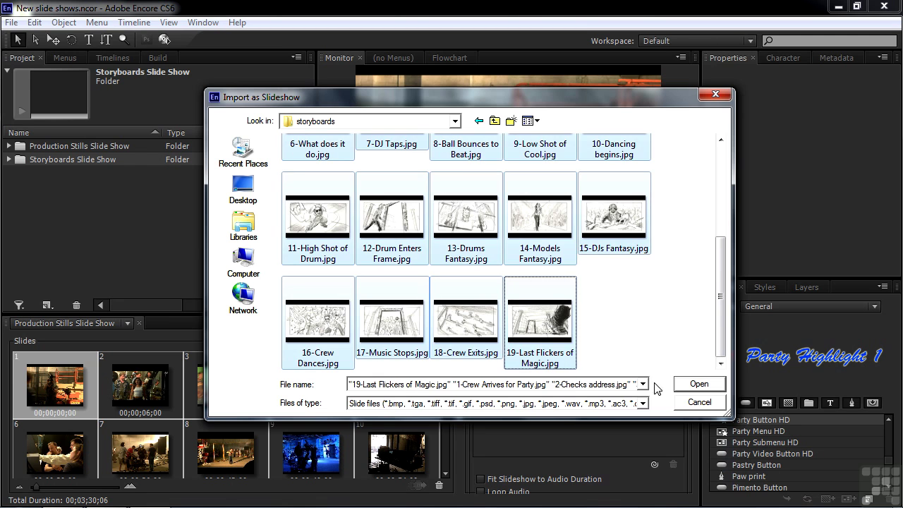
click(696, 386)
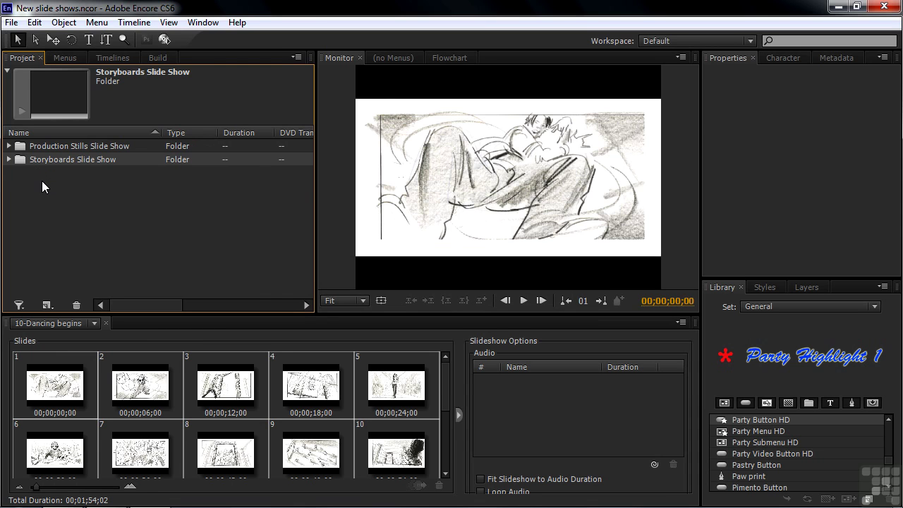
click(42, 180)
Rename the 10-Dancing begins slideshow to 'Storyboards Slide Show'.
click(9, 159)
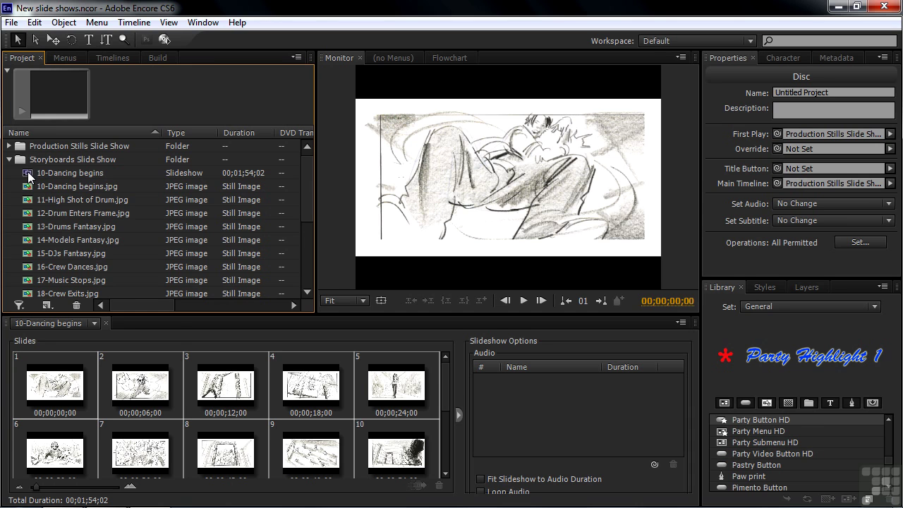
right_click(27, 173)
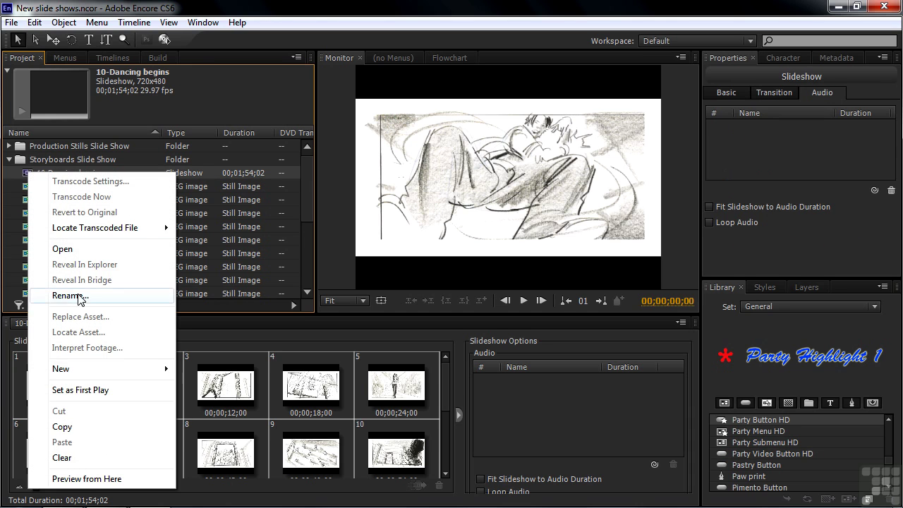
click(78, 297)
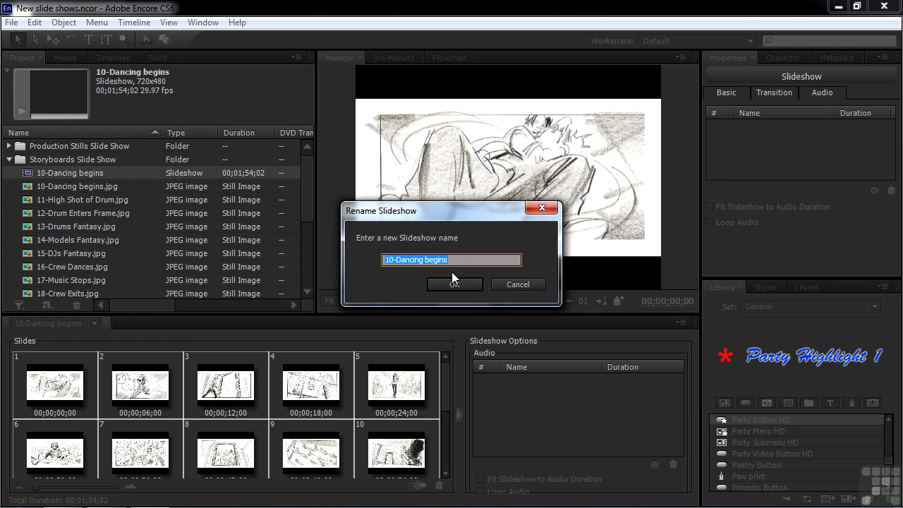
text(Storyboards Sl)
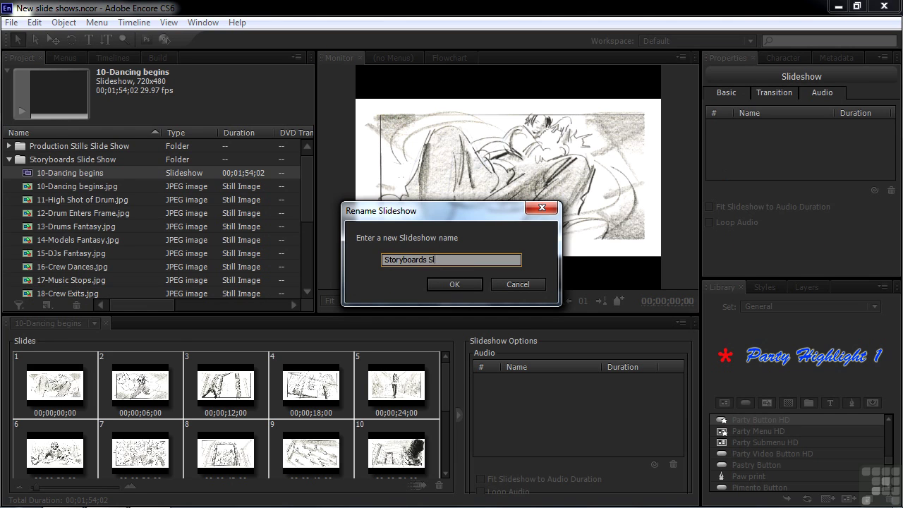
text(ide Show)
click(458, 281)
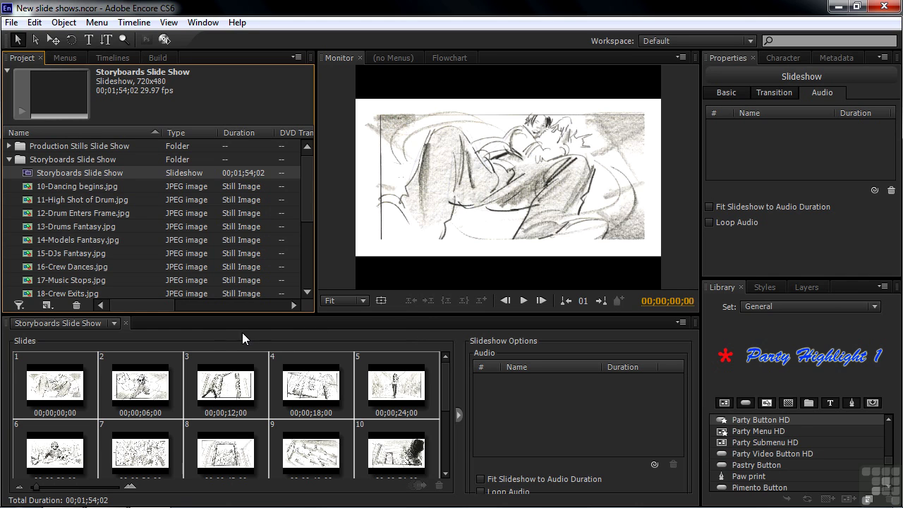
Switch the Slides panel to Production Stills Slide Show, then back to Storyboards Slide Show.
click(113, 323)
click(91, 392)
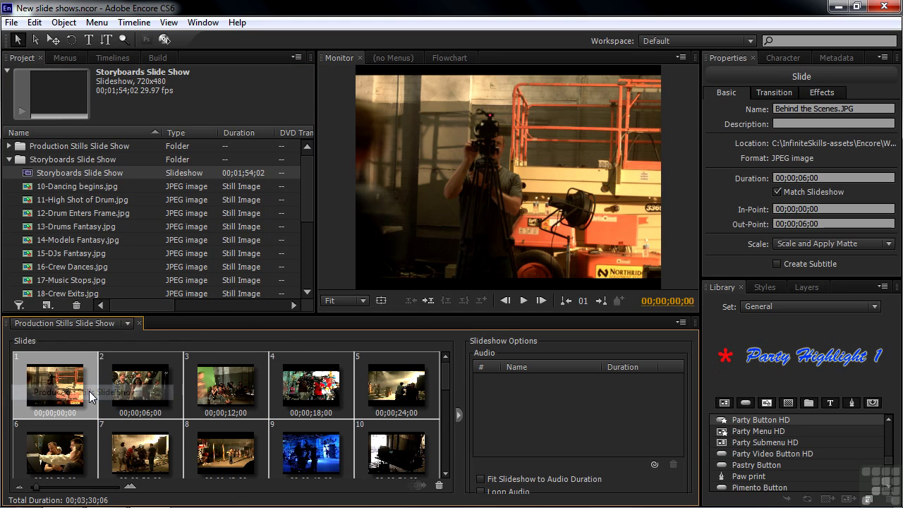
click(129, 322)
click(89, 375)
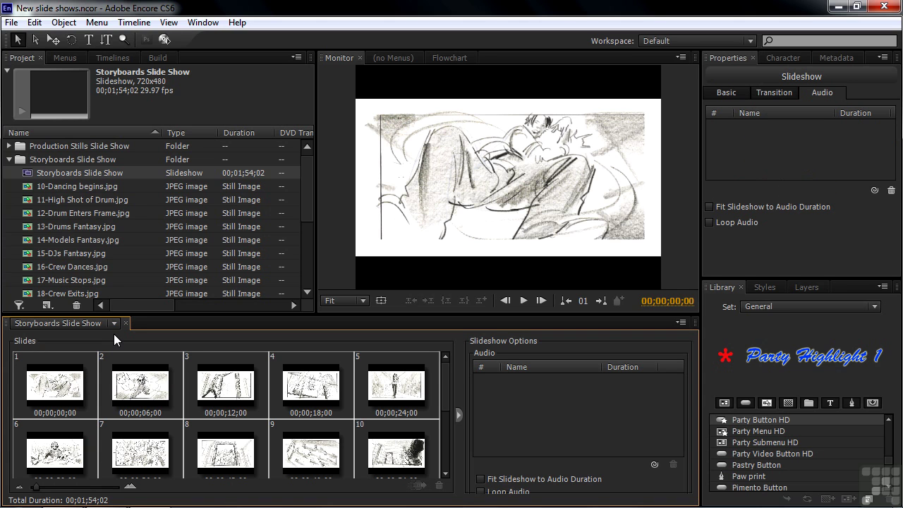
click(34, 22)
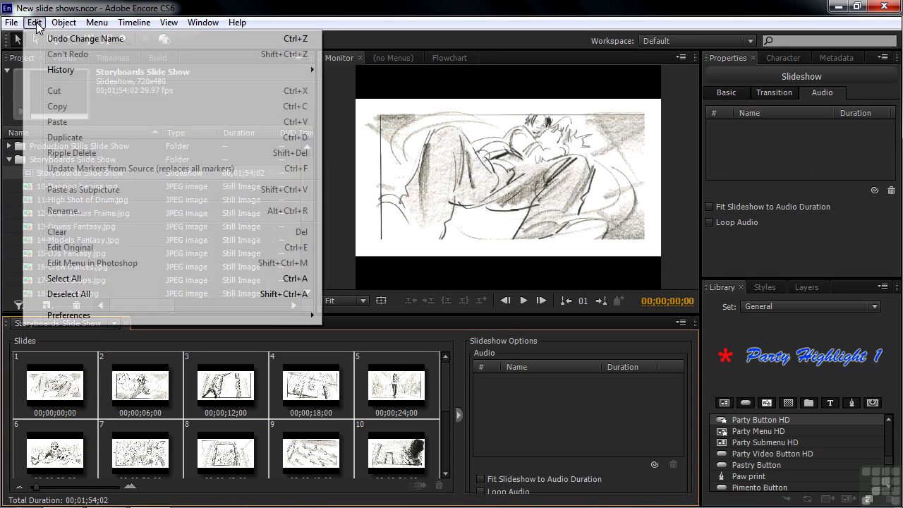
mouse_move(78, 317)
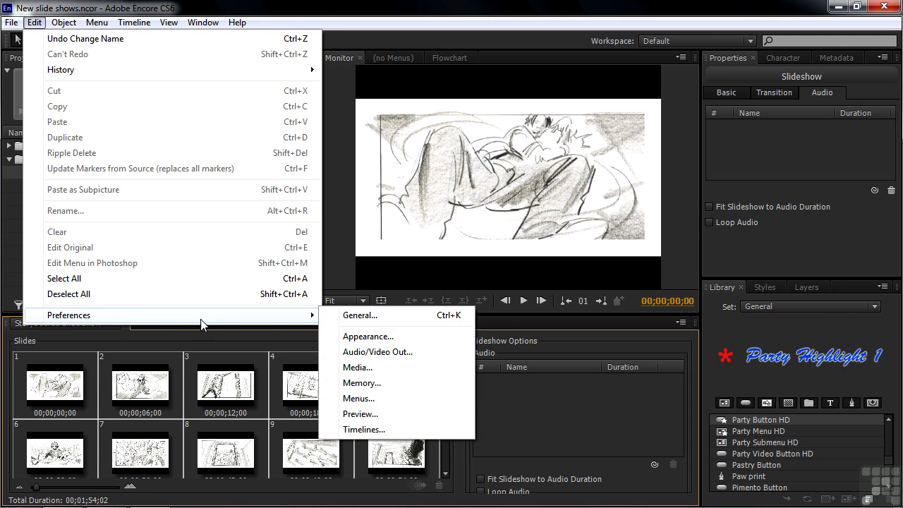
click(404, 337)
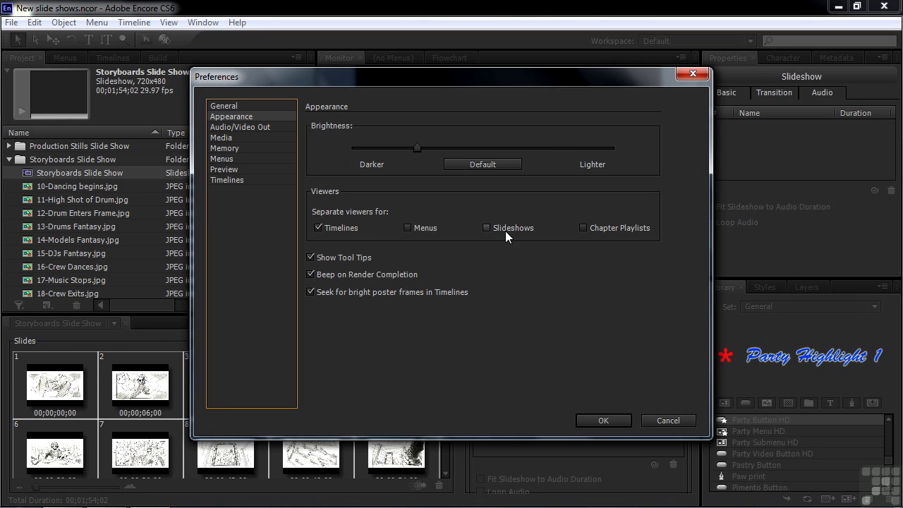
click(680, 422)
click(114, 324)
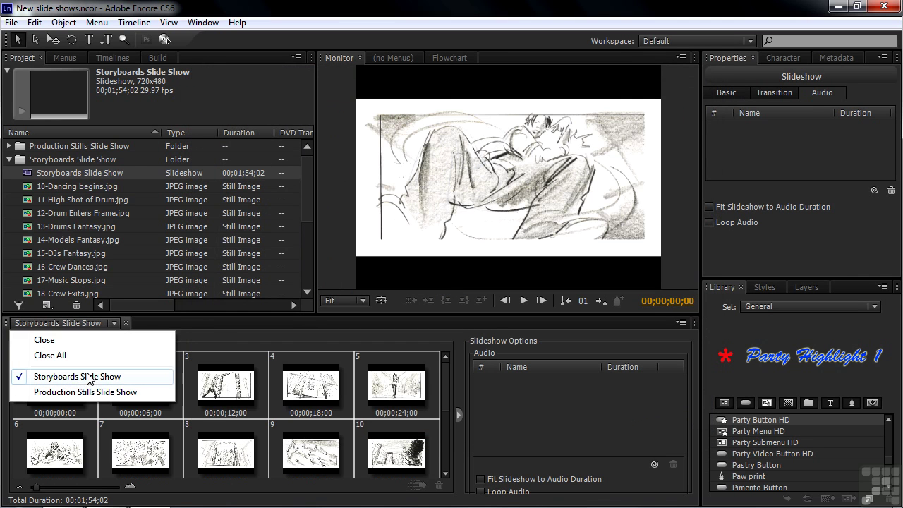
Select individual storyboard slides 1, 2, 3, 9 and 10 in the Slides panel.
click(114, 322)
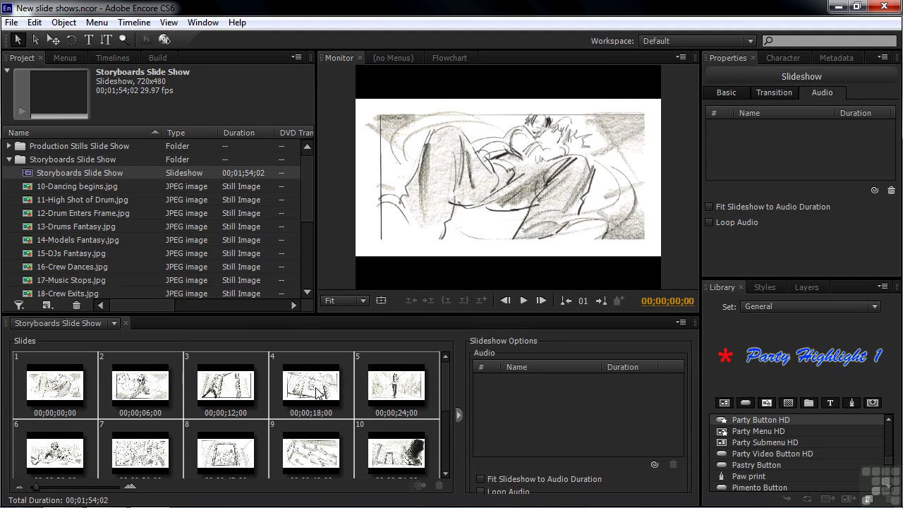
click(51, 393)
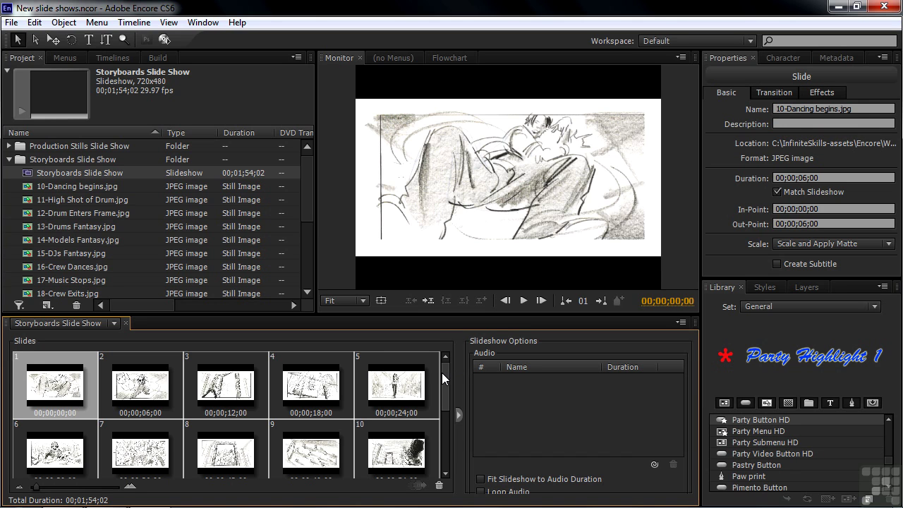
click(141, 389)
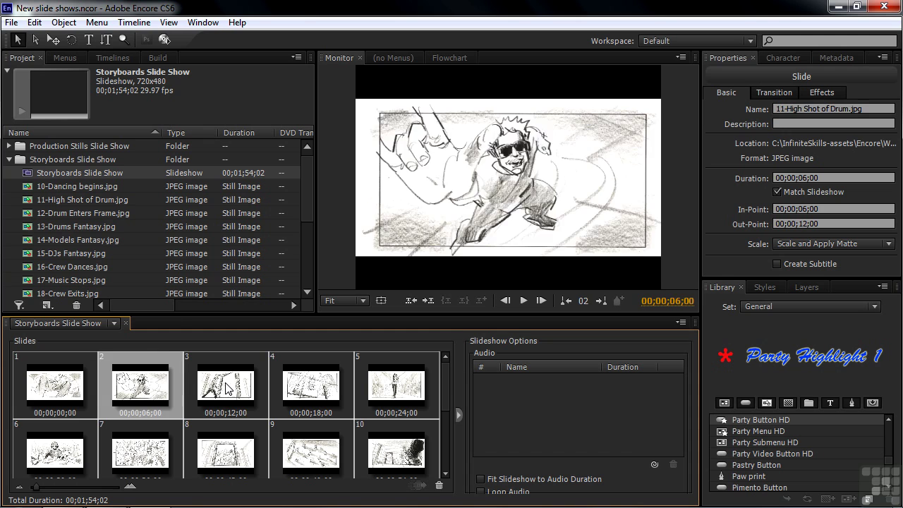
click(229, 389)
click(326, 458)
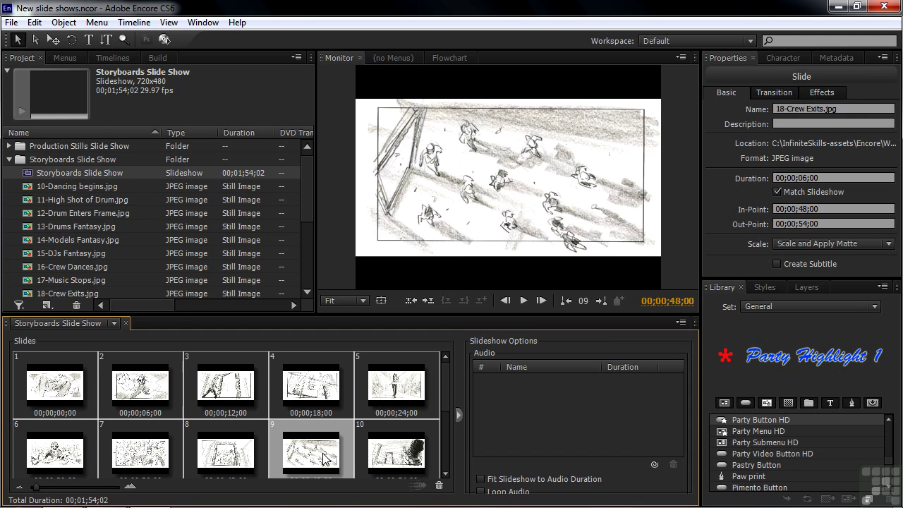
scroll(445, 401, down, 1)
click(393, 422)
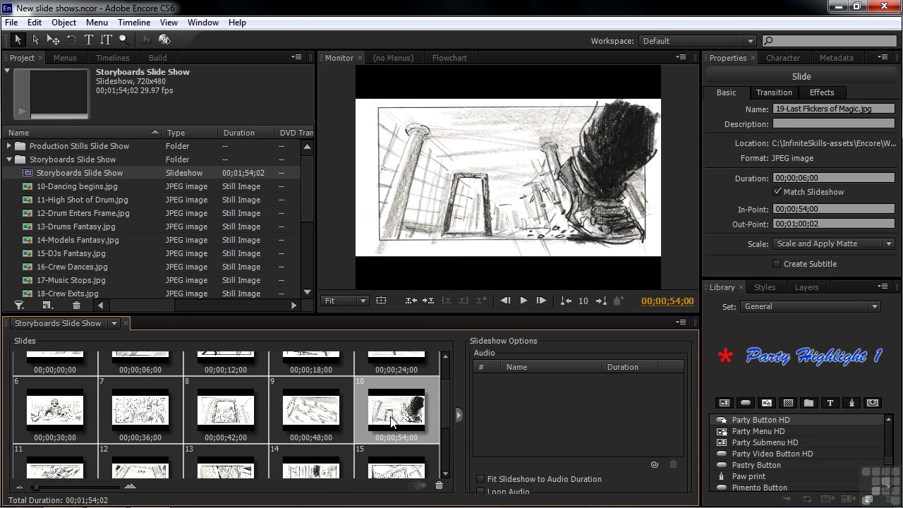
drag(444, 407, 448, 387)
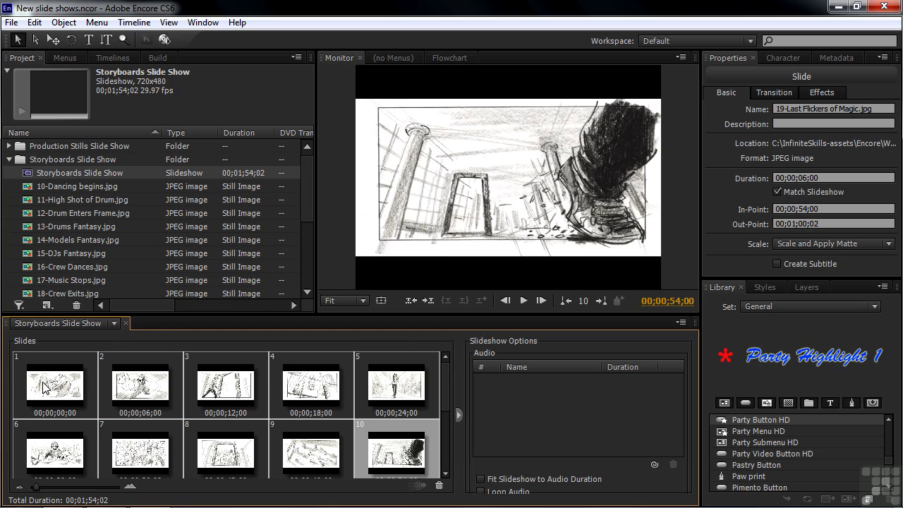
Select storyboard slides 1 through 10 as one group.
click(44, 387)
scroll(443, 393, down, 1)
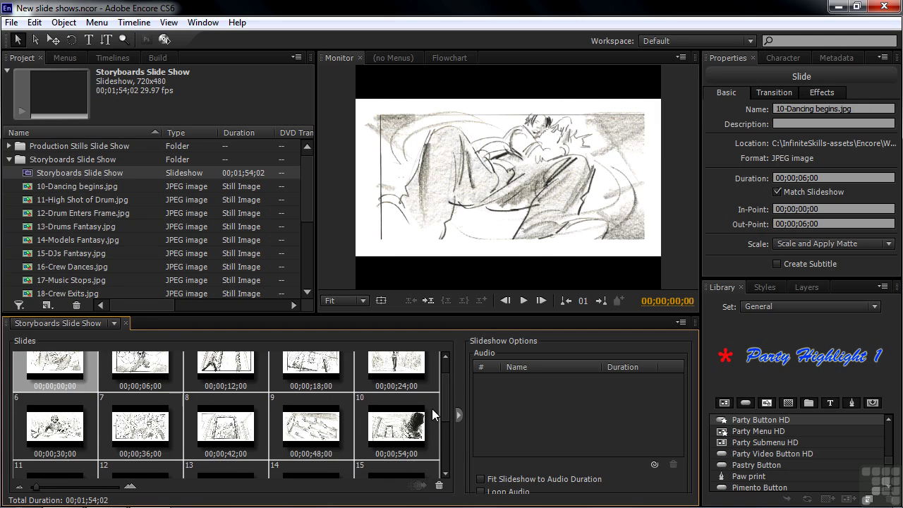
shift+click(408, 427)
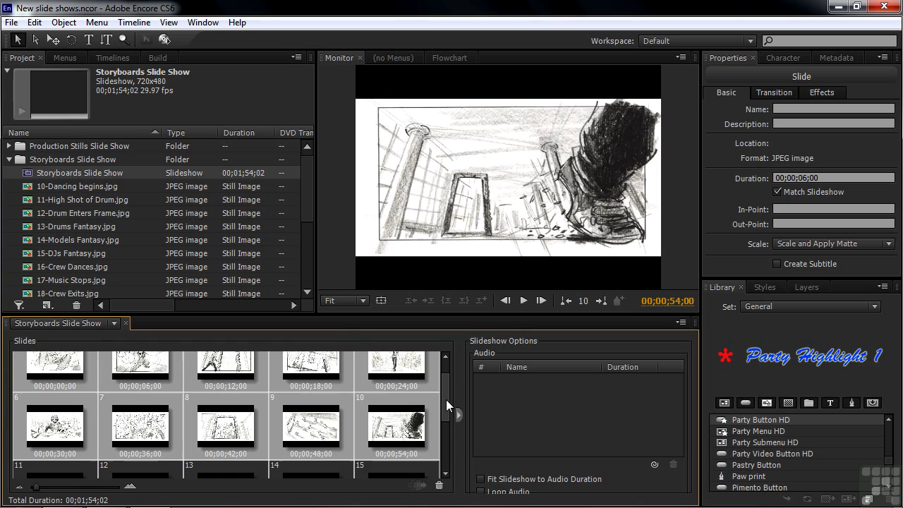
drag(447, 397, 447, 425)
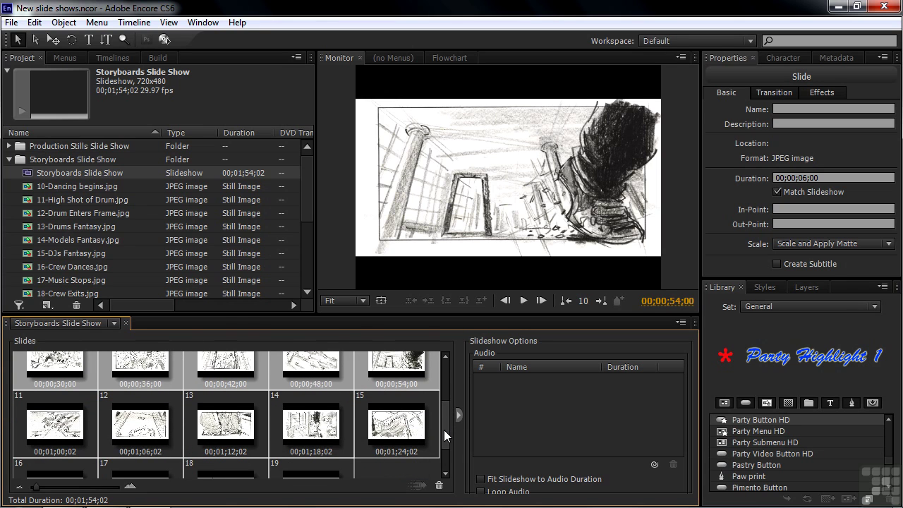
drag(444, 430, 448, 373)
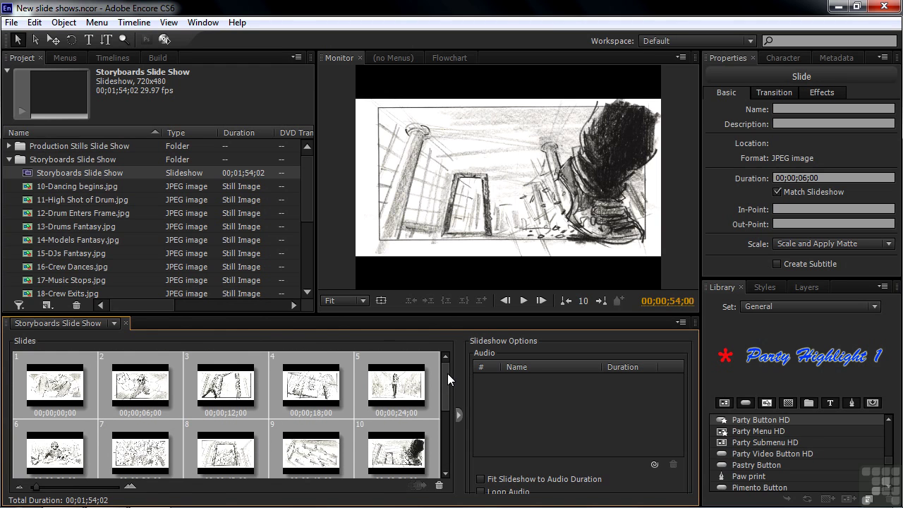
Hide Slideshow Options and enlarge the Slides panel to show all 19 storyboard slides.
click(459, 415)
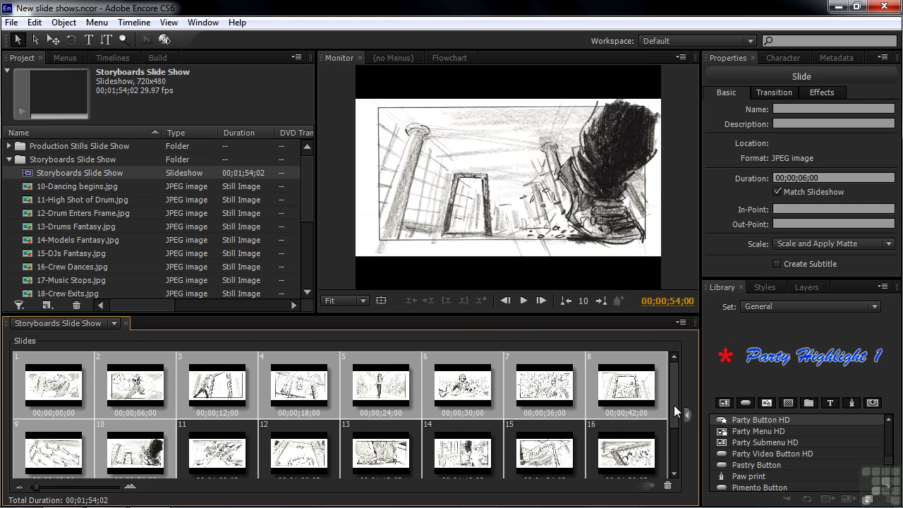
scroll(672, 421, down, 1)
scroll(671, 435, up, 1)
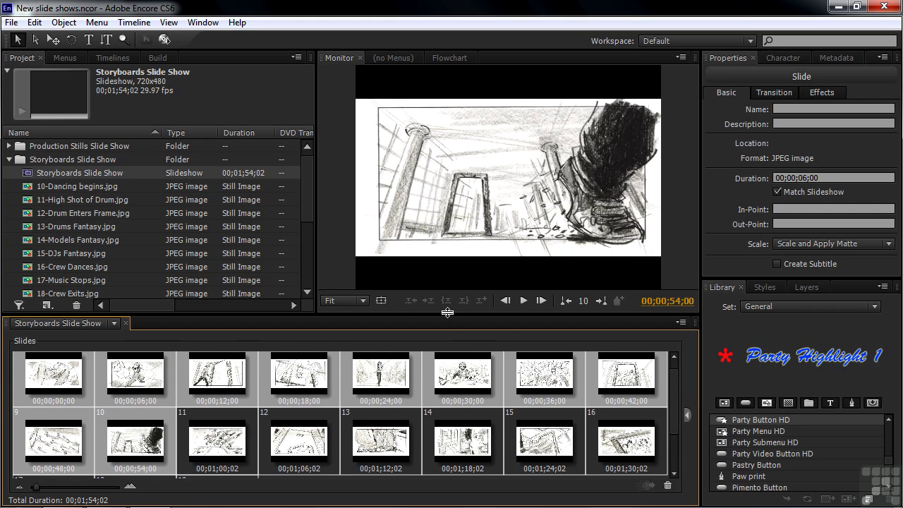
drag(447, 312, 441, 185)
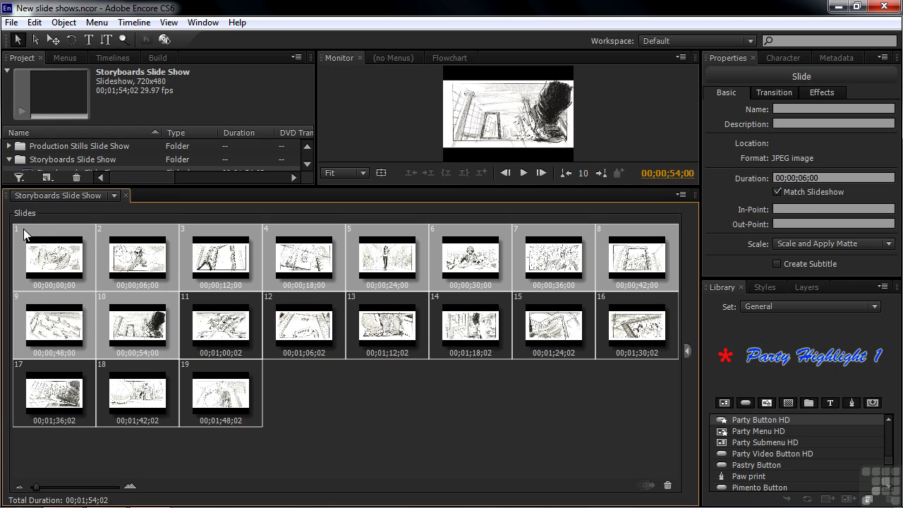
Select slides 1 through 10 and move them after slide 19.
key(ctrl+shift+a)
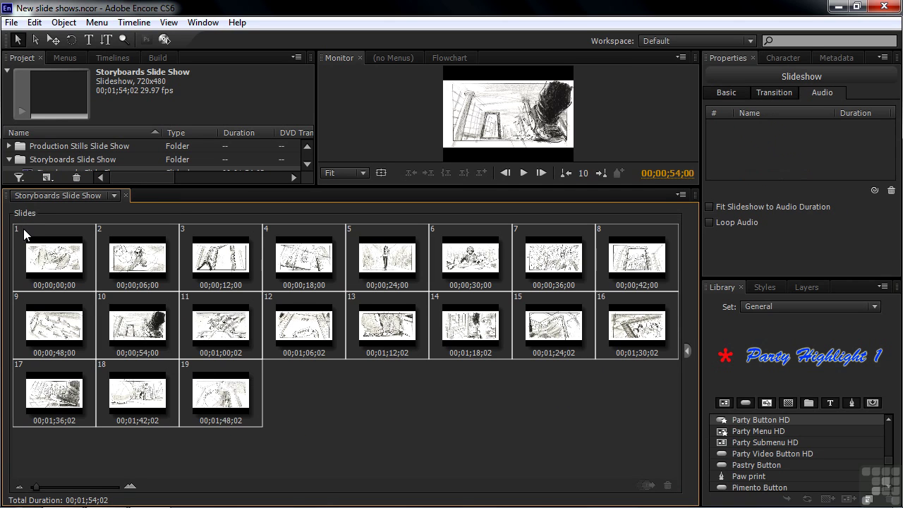
click(43, 251)
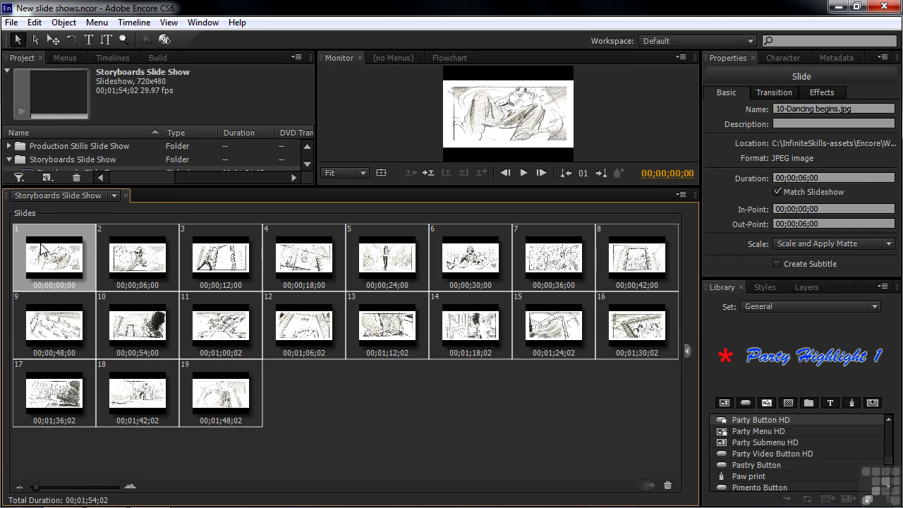
shift+click(136, 325)
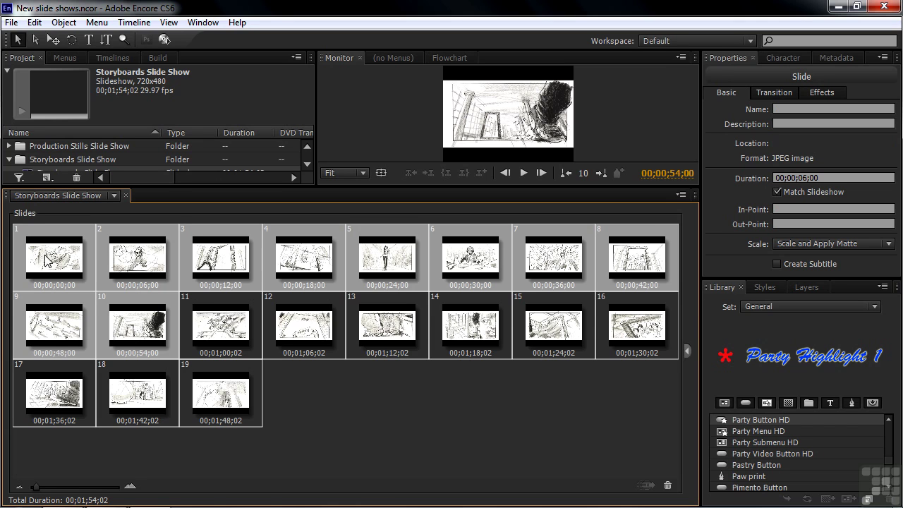
drag(49, 258, 296, 370)
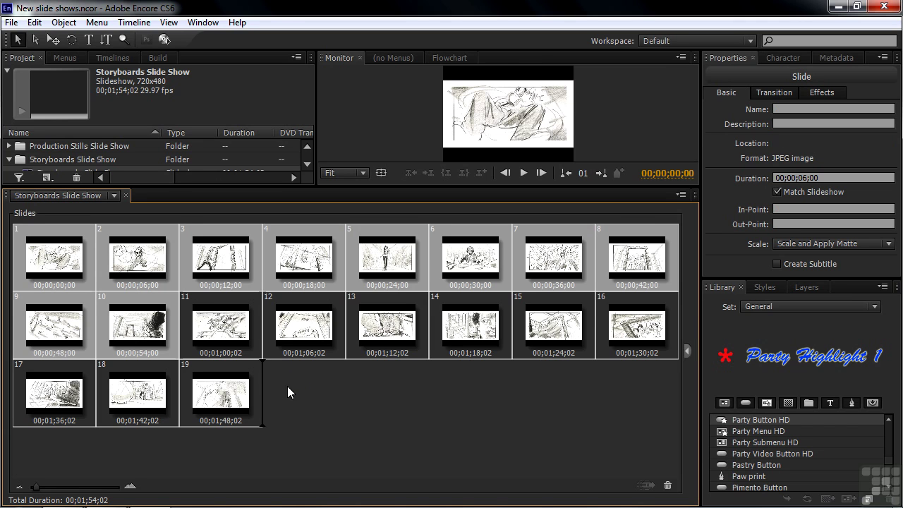
drag(240, 388, 267, 382)
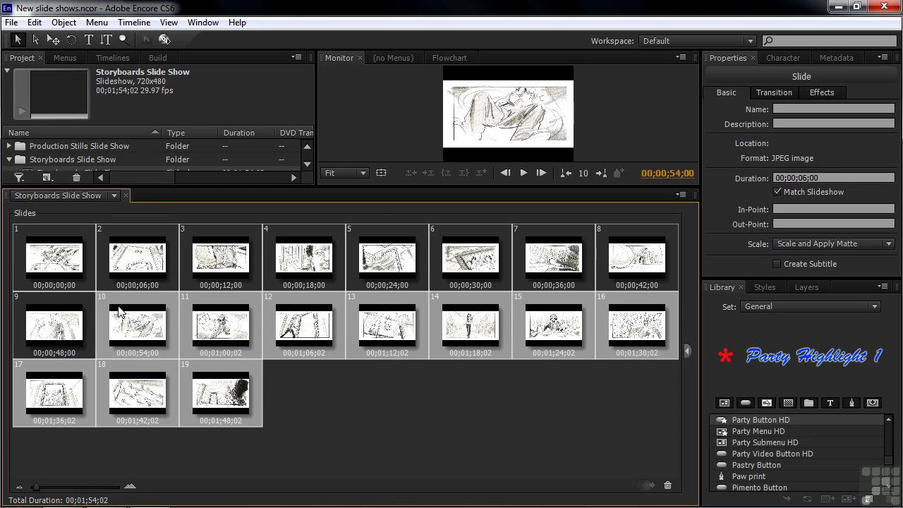
Verify slides run 1-Crew Arrives for Party through 19-Last Flickers of Magic, then drag slide 13.
click(67, 267)
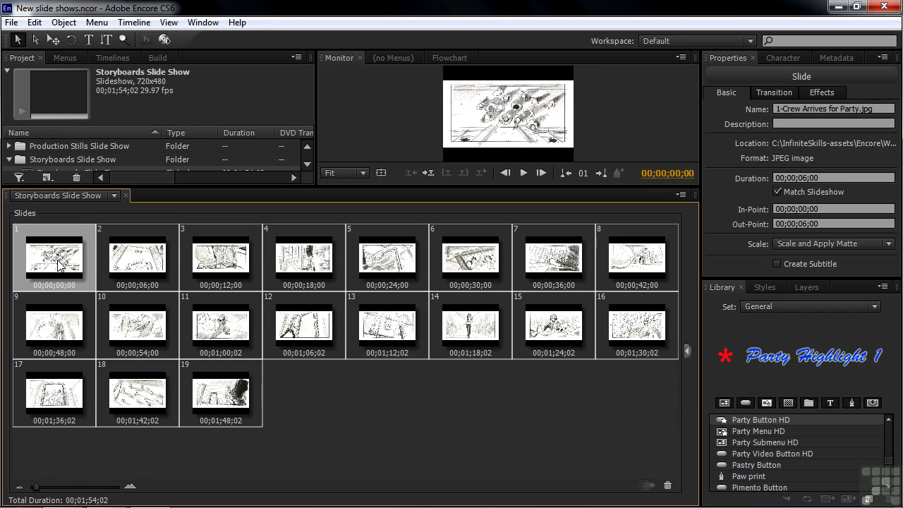
click(168, 266)
click(235, 269)
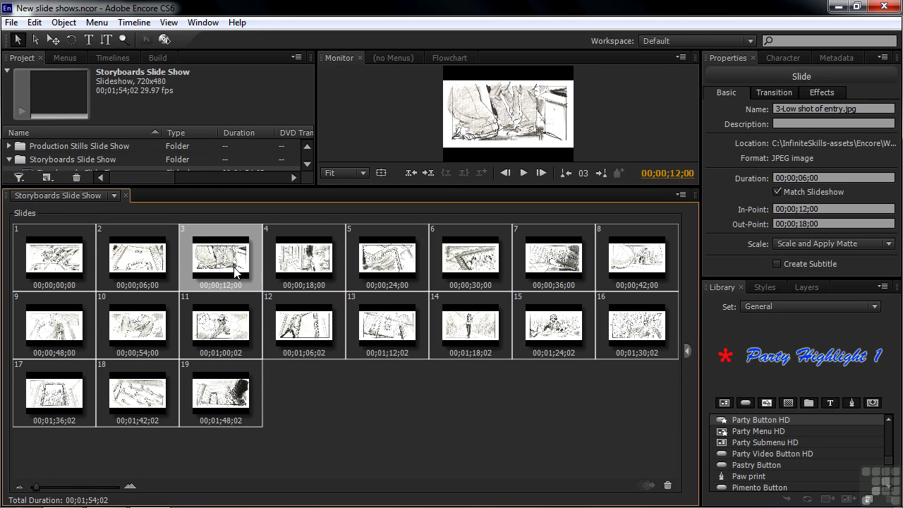
click(56, 321)
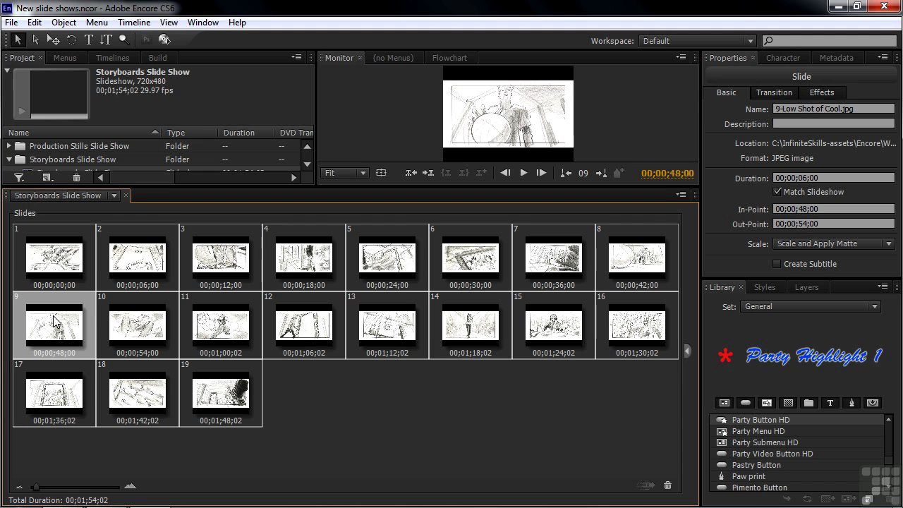
click(134, 324)
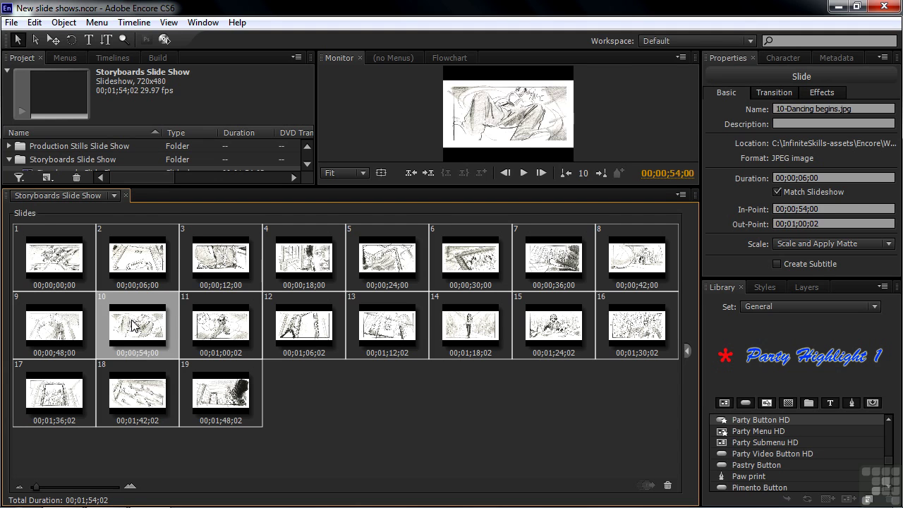
click(219, 322)
click(219, 381)
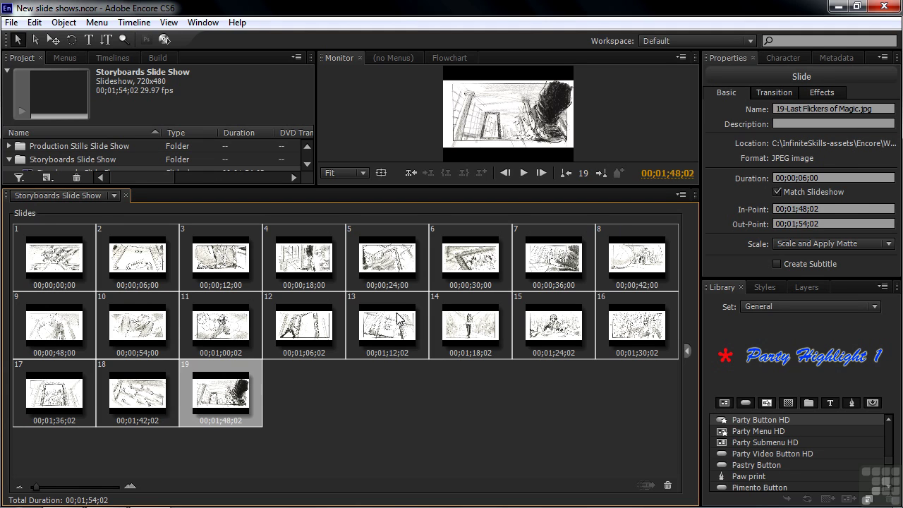
mouse_move(400, 319)
mouse_down()
mouse_move(53, 315)
mouse_move(372, 330)
mouse_up()
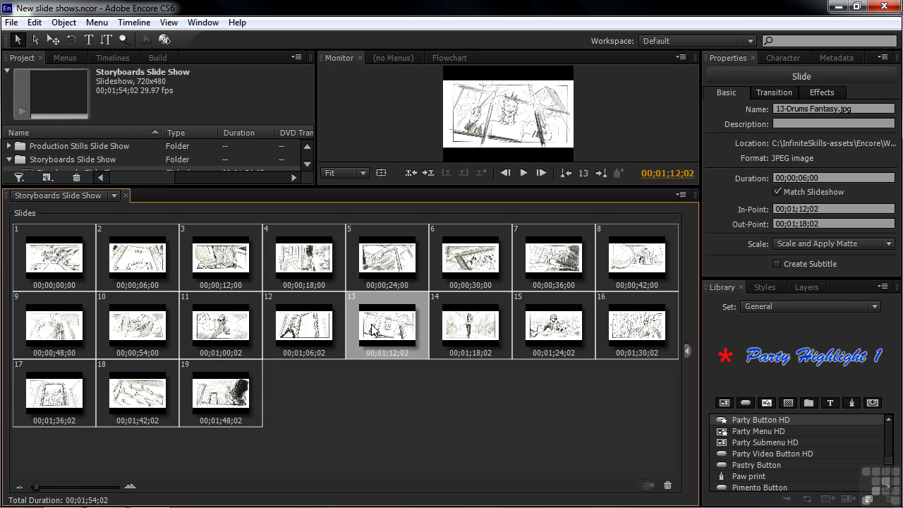
Switch to Production Stills Slide Show and inspect slides 9 (Entering warehouse) and 10 (Equipment at Dawn).
click(115, 196)
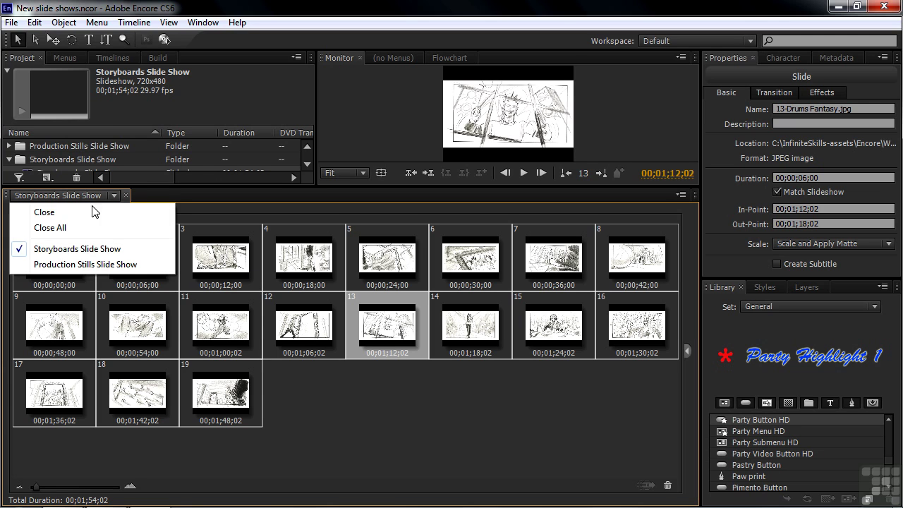
click(85, 265)
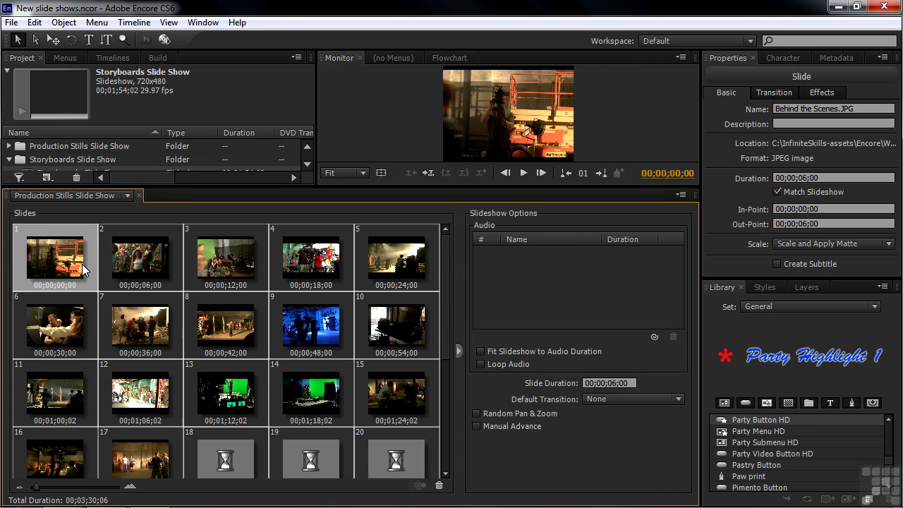
click(323, 339)
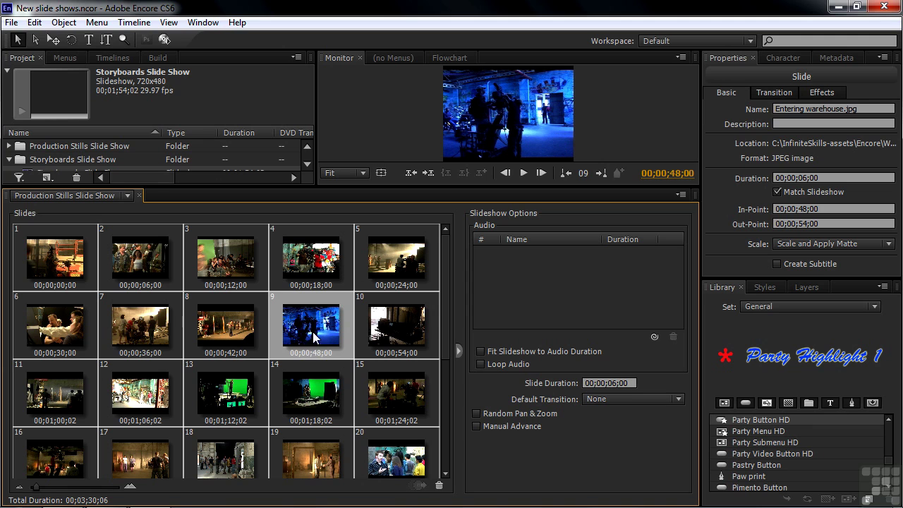
click(345, 312)
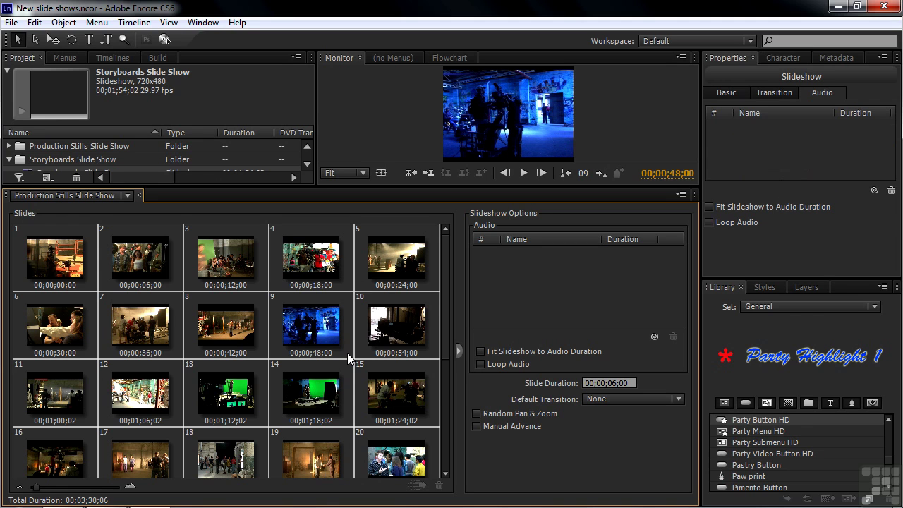
click(324, 323)
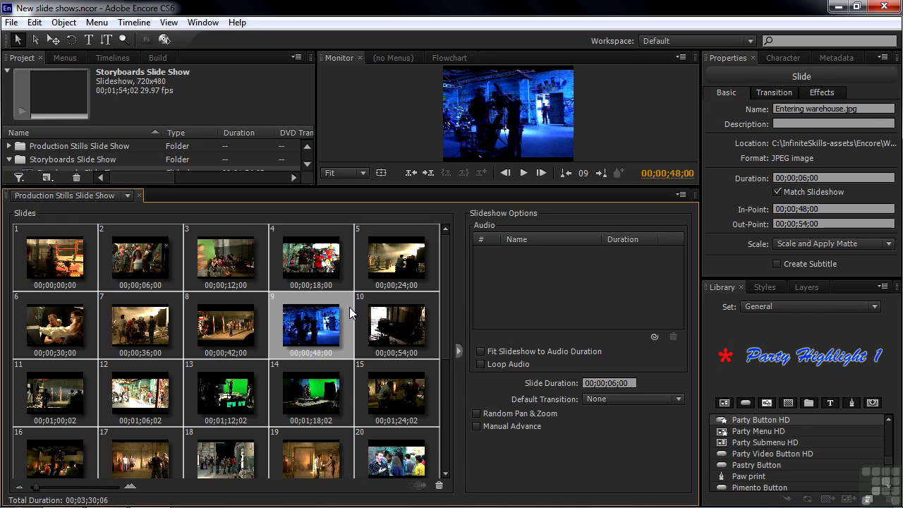
click(349, 307)
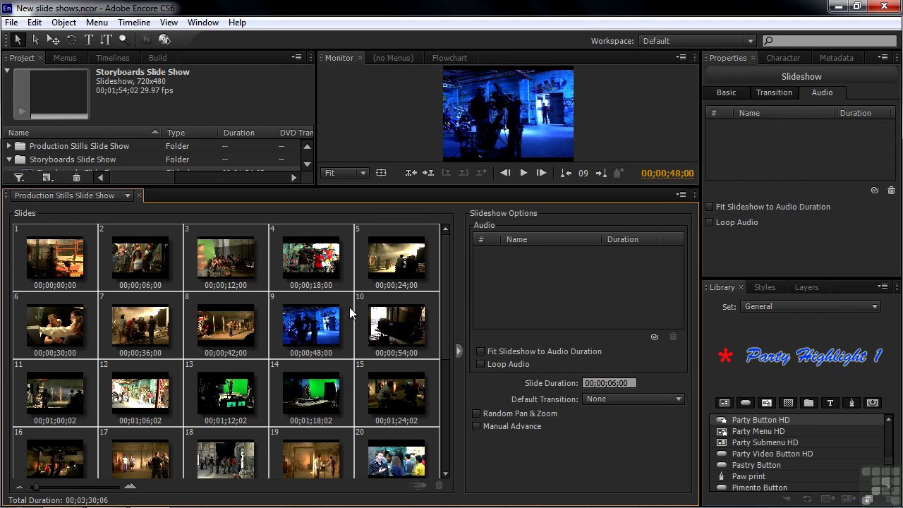
click(389, 327)
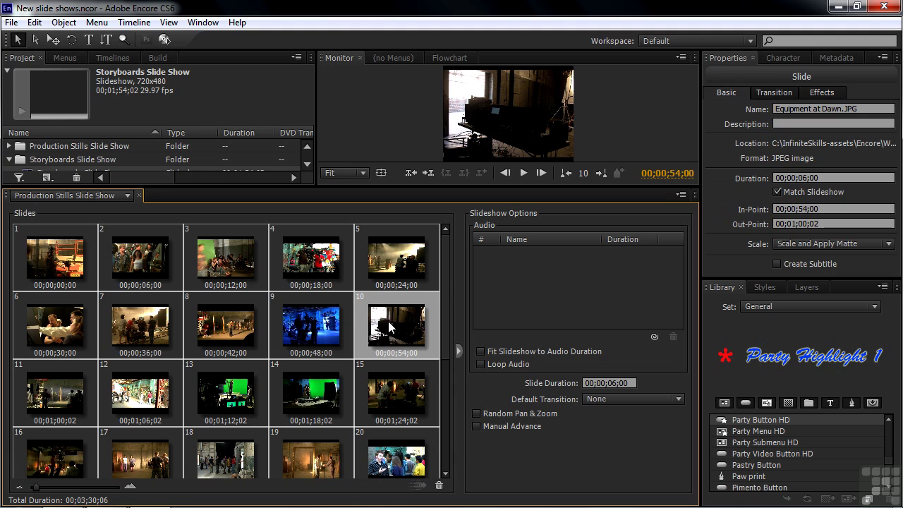
click(427, 298)
Move Entering warehouse to slide 1 and Greenscreen Drumer from 13 to 9.
click(321, 333)
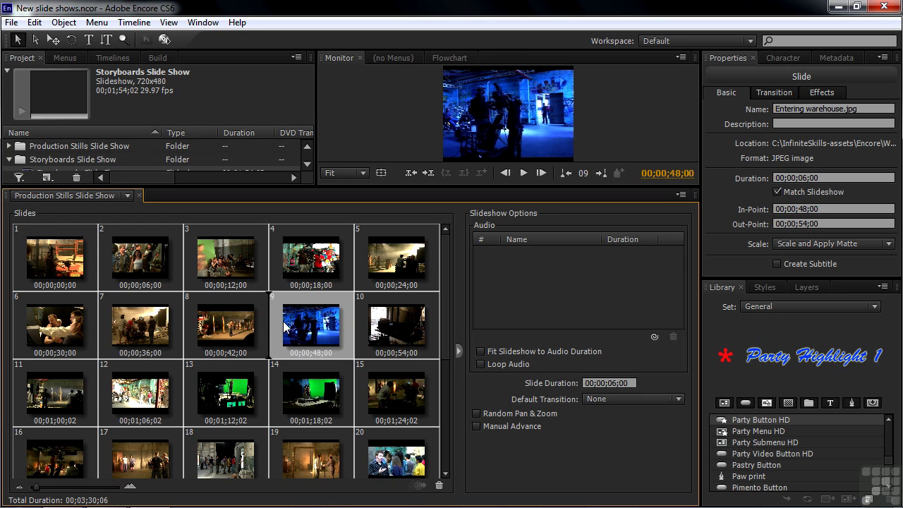
drag(31, 255, 31, 255)
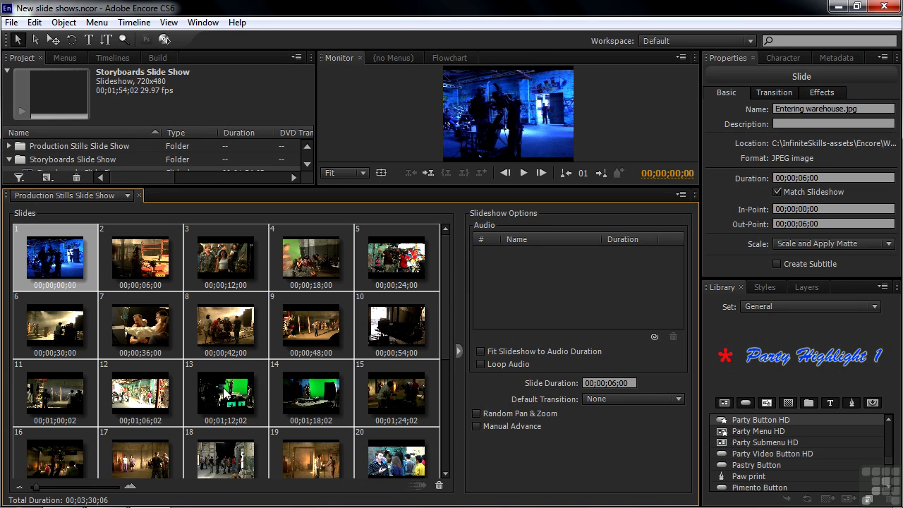
drag(223, 396, 276, 332)
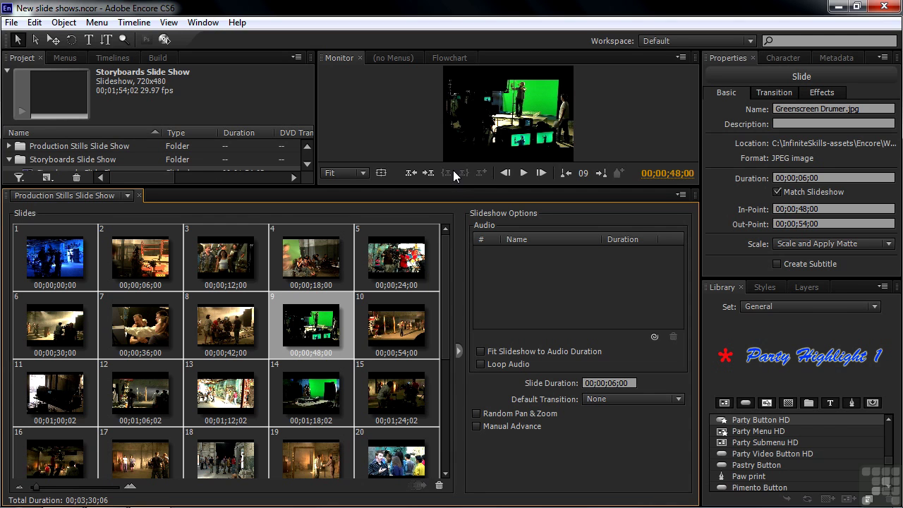
Collapse the Slideshow Options pane so the slides grid shows eight per row.
click(459, 350)
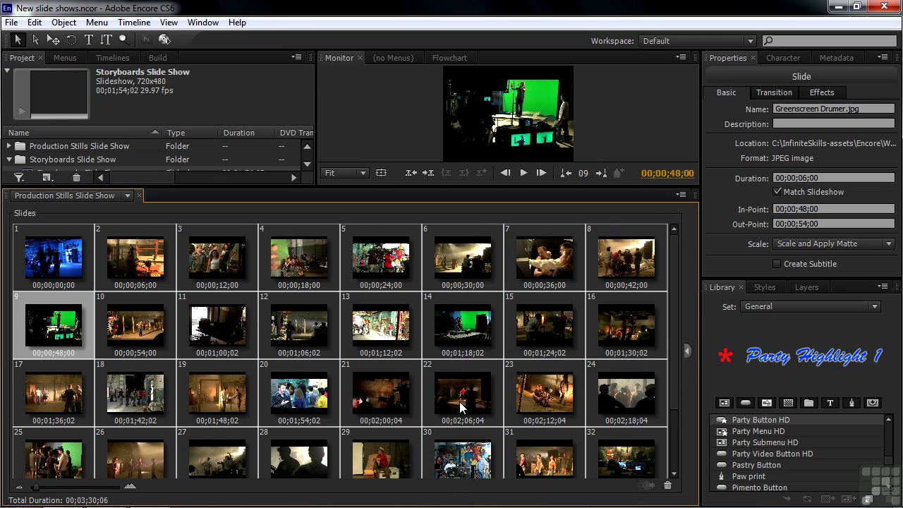